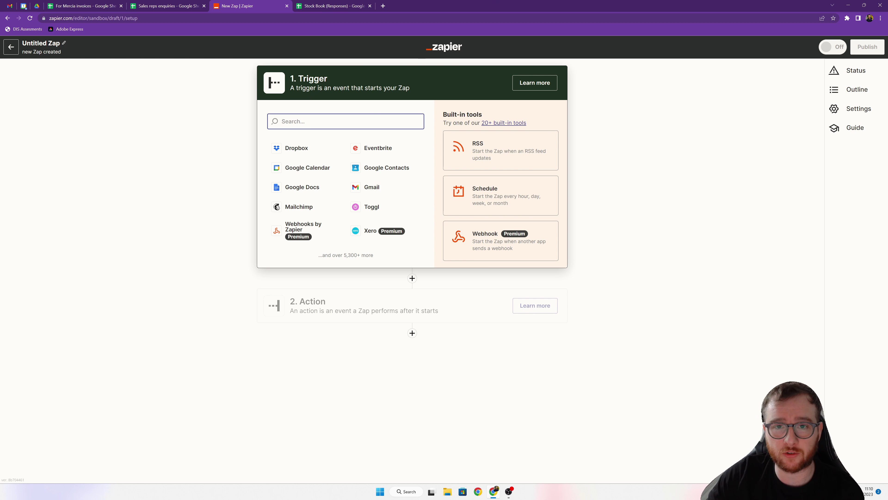
# Step: Set the Zap's trigger to Google Sheets with the event New or Updated Spreadsheet Row
pyautogui.write('goo')
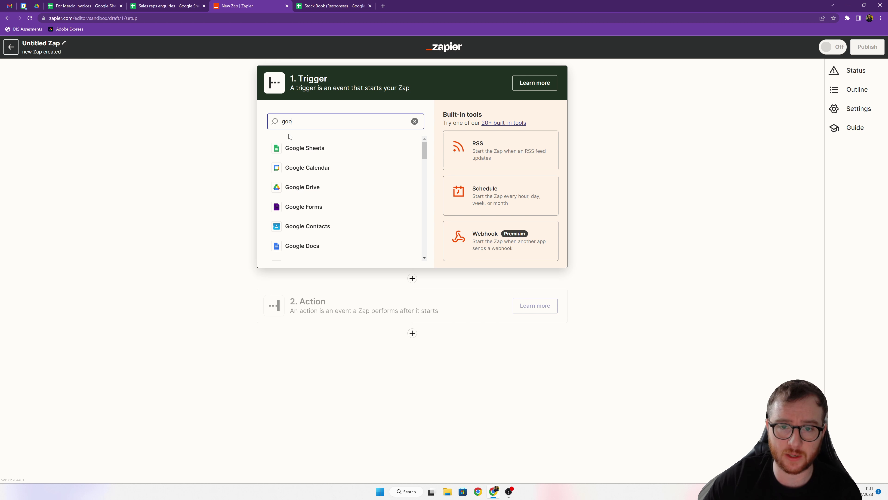
pyautogui.click(305, 149)
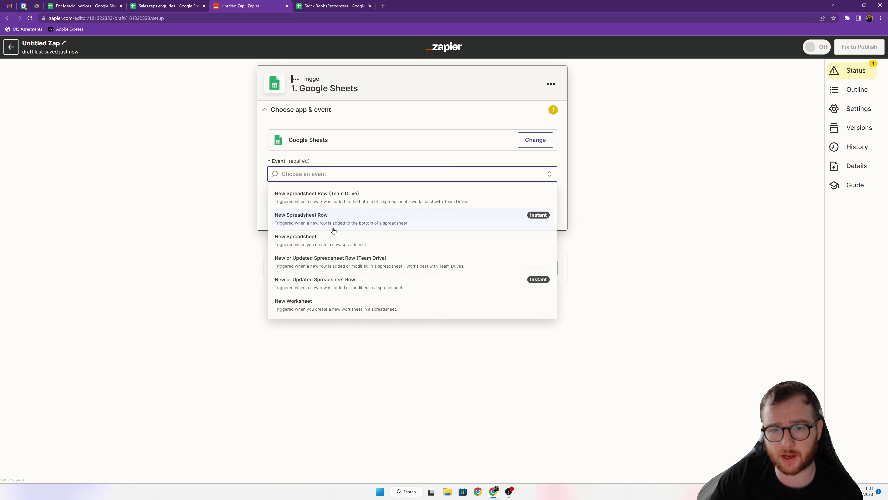
pyautogui.click(329, 283)
pyautogui.click(411, 209)
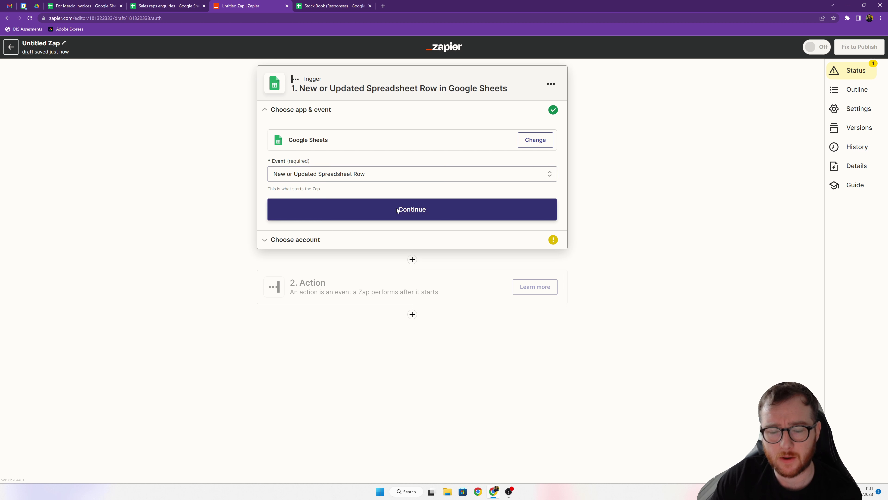
# Step: Assign the connected ActionCoach Google Sheets account to the trigger and proceed to its setup
pyautogui.click(402, 160)
pyautogui.click(346, 236)
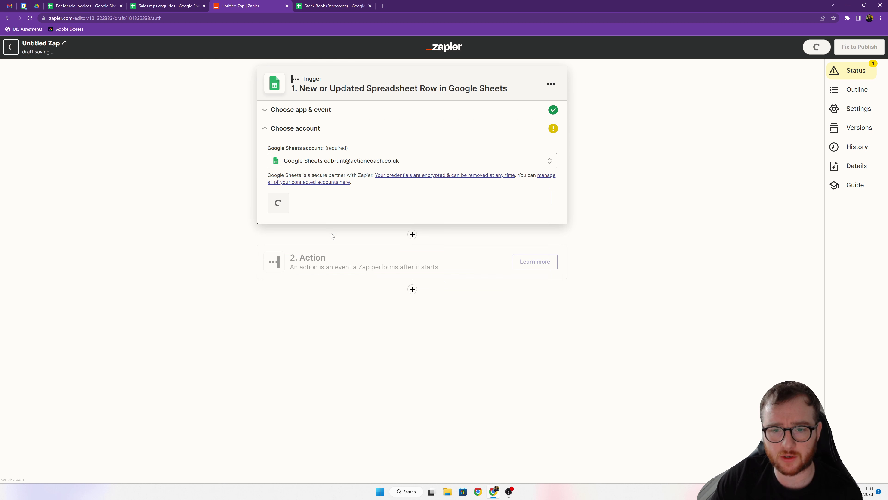
pyautogui.click(294, 204)
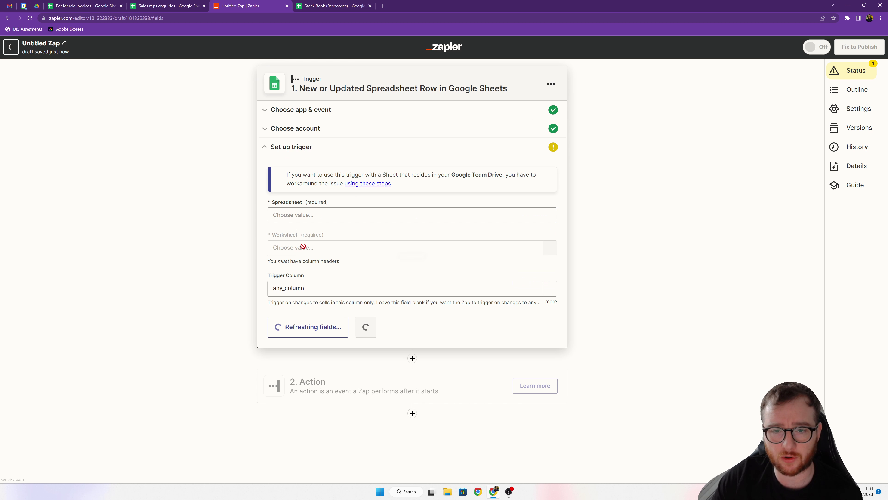
# Step: Set the trigger's spreadsheet to Sales reps enquiries and its worksheet to Stock log import
pyautogui.click(323, 215)
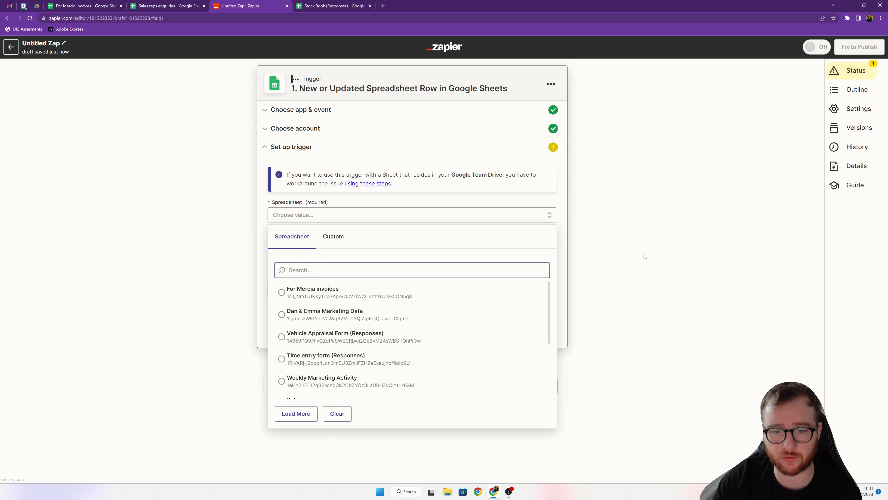
pyautogui.scroll(-1, 446, 360)
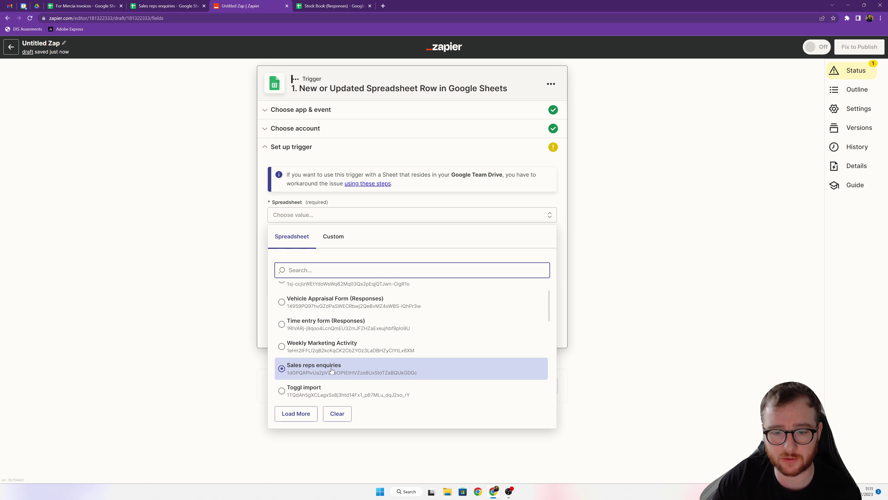
pyautogui.click(446, 365)
pyautogui.click(306, 248)
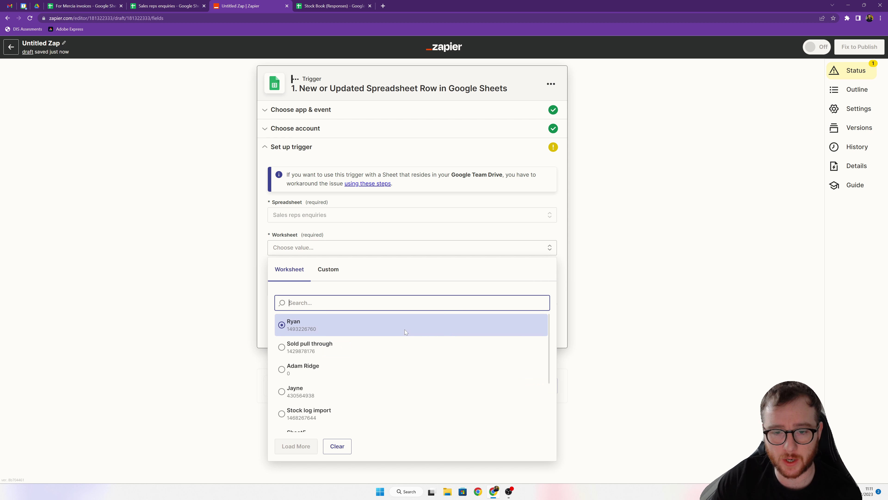
pyautogui.click(304, 412)
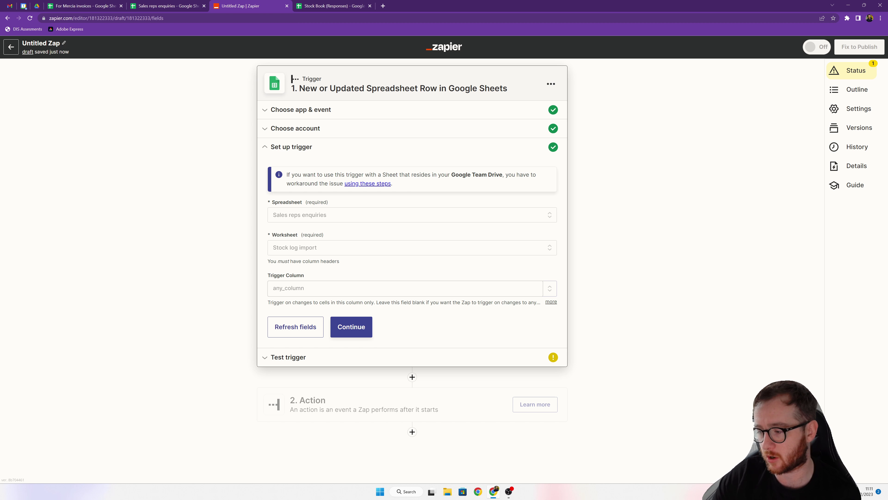
# Step: Test the trigger with a recent spreadsheet row and continue to the Zap's action
pyautogui.click(352, 331)
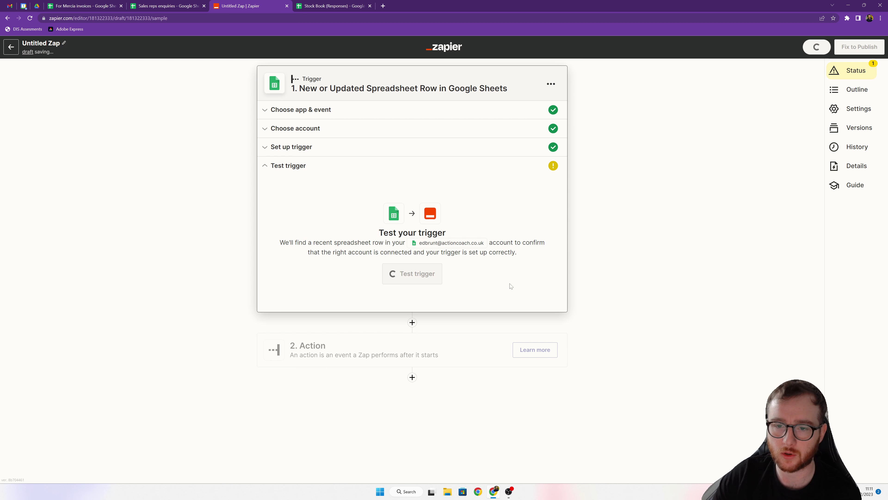
pyautogui.click(414, 277)
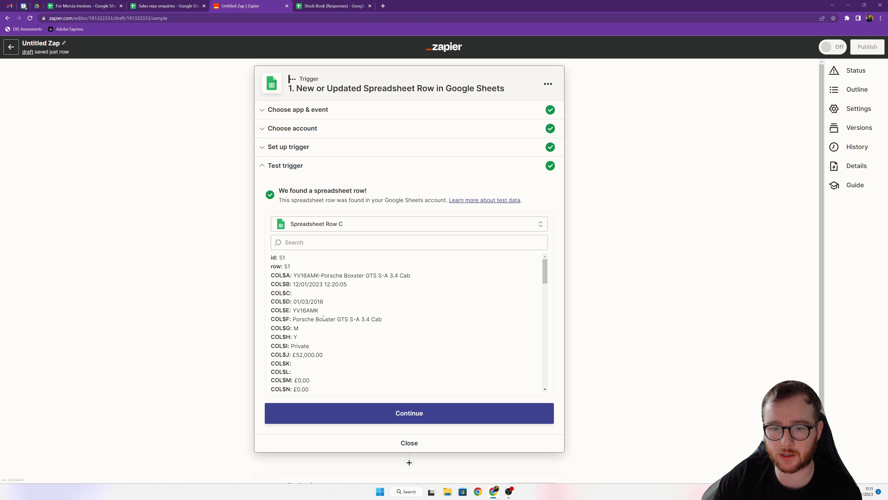
pyautogui.click(490, 413)
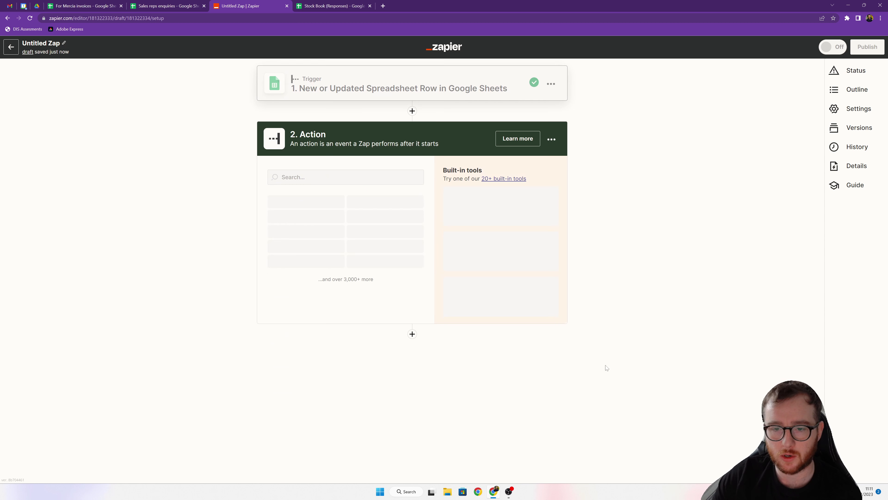
# Step: Set the action to Google Sheets with the event Lookup Spreadsheet Row
pyautogui.write('googl')
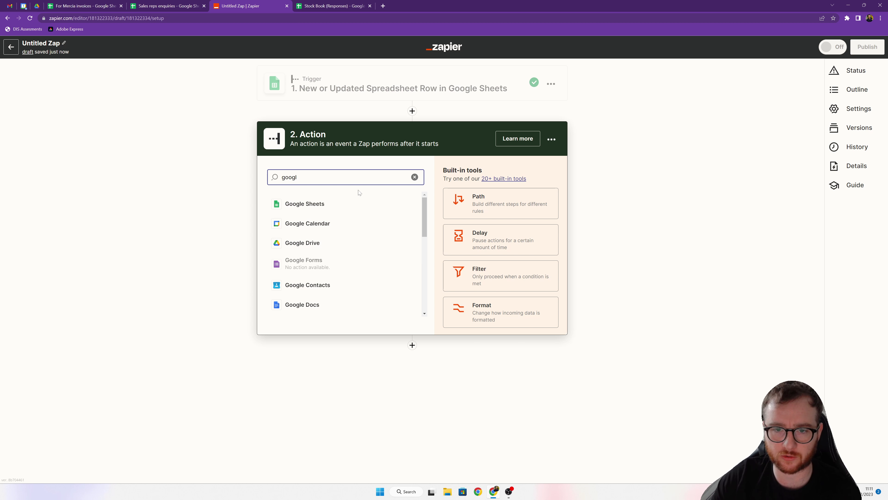
pyautogui.click(359, 204)
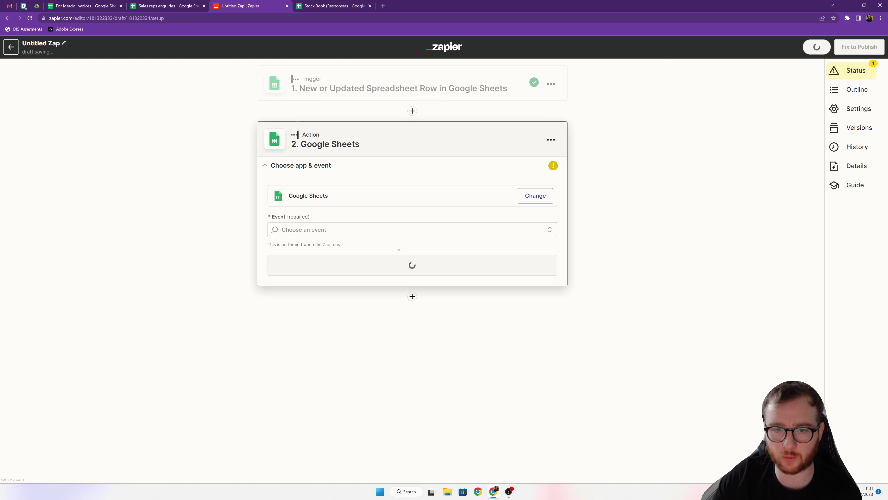
pyautogui.scroll(-8, 384, 304)
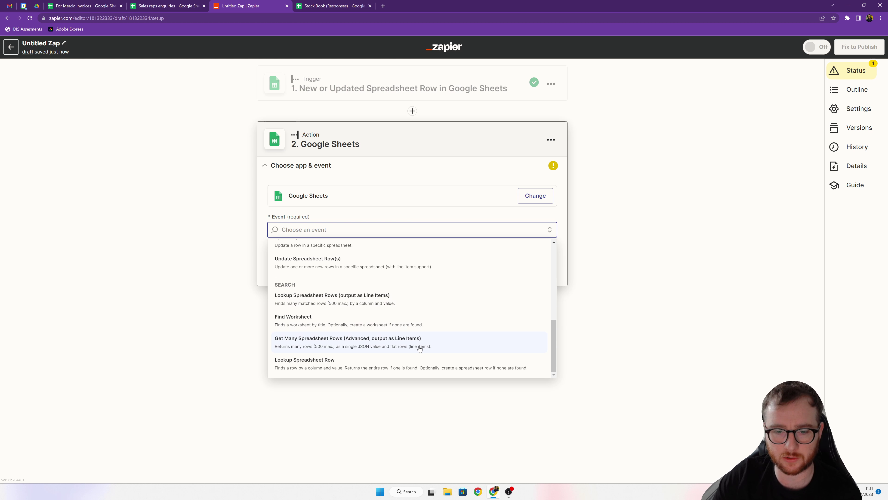
pyautogui.click(340, 365)
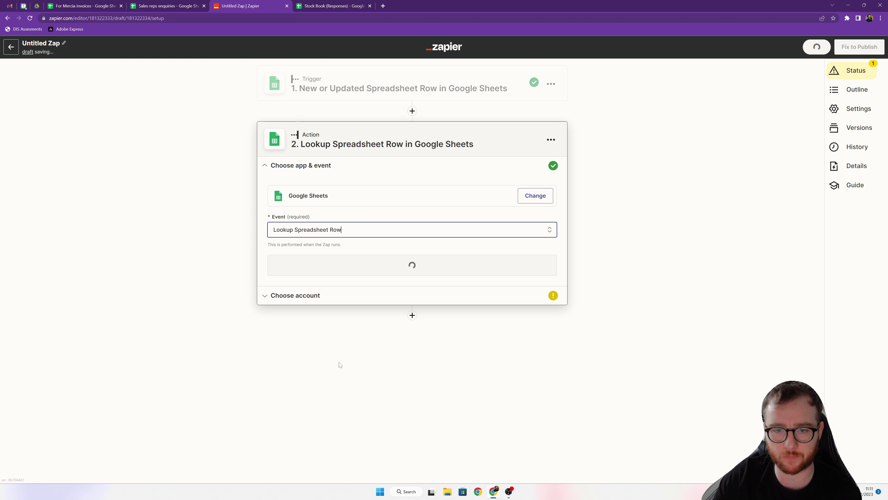
# Step: Assign the same Google Sheets account as the trigger to the lookup action and proceed to its setup
pyautogui.click(412, 216)
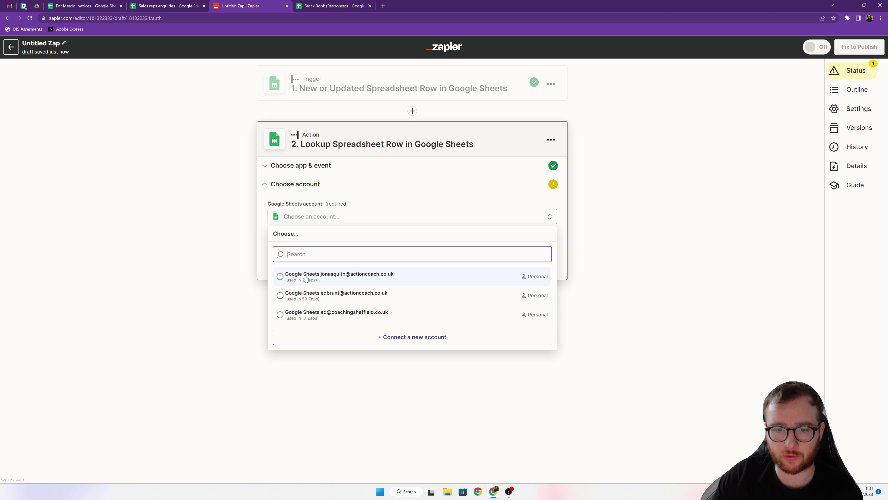
pyautogui.click(309, 287)
pyautogui.click(278, 258)
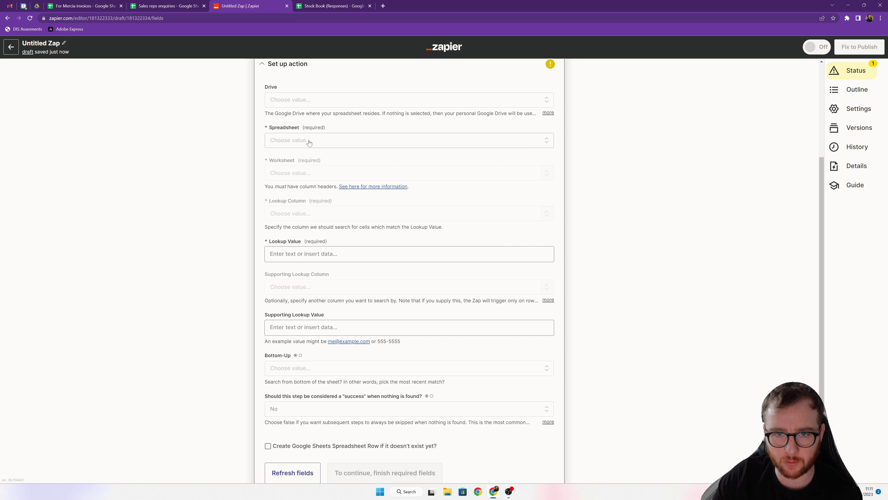
# Step: Set the lookup action's spreadsheet to For Mercia invoices and check that spreadsheet's header row in Google Sheets
pyautogui.click(309, 140)
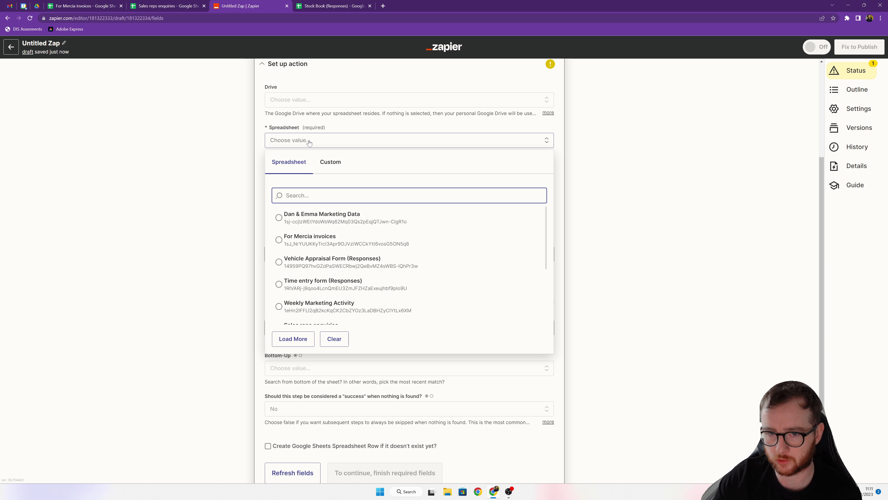
pyautogui.click(317, 242)
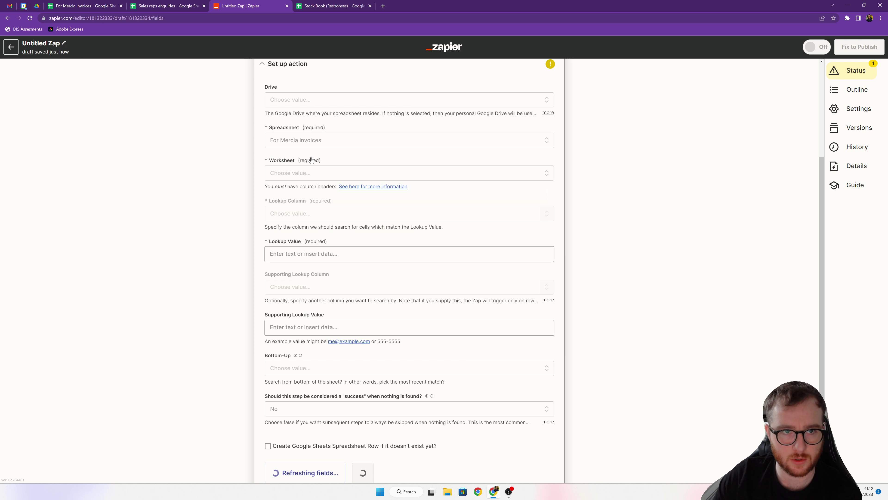
pyautogui.click(83, 6)
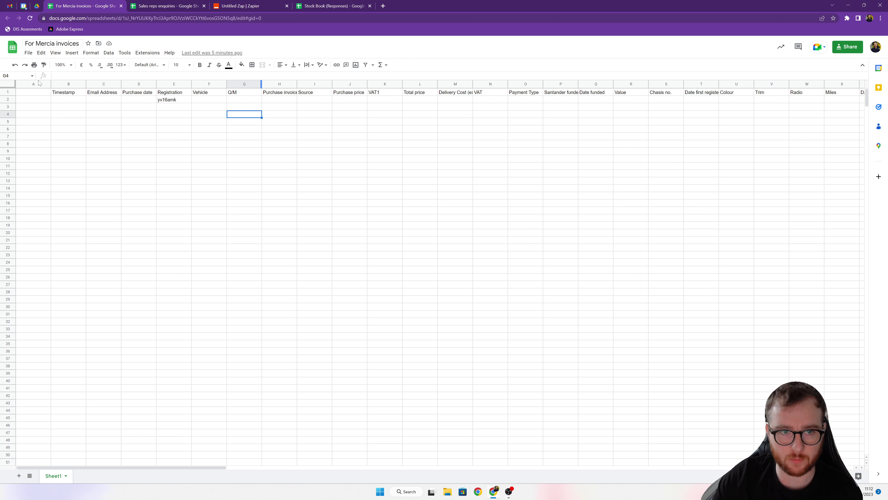
pyautogui.click(7, 92)
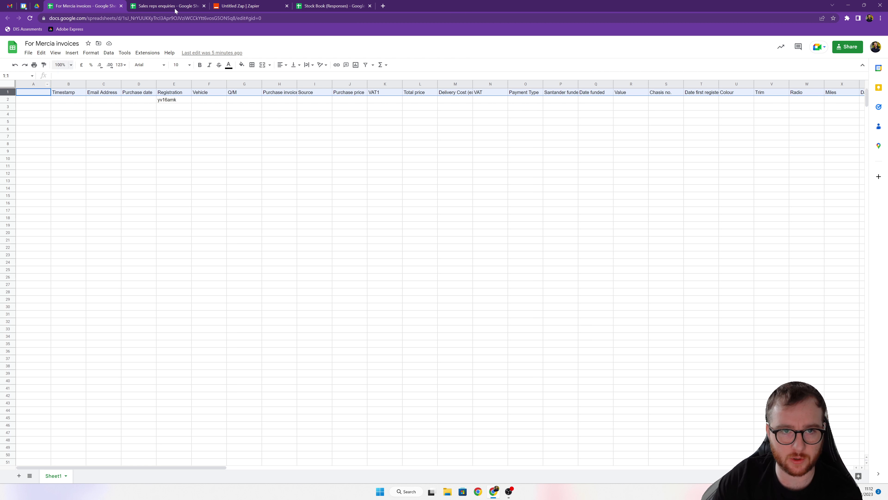
pyautogui.click(250, 6)
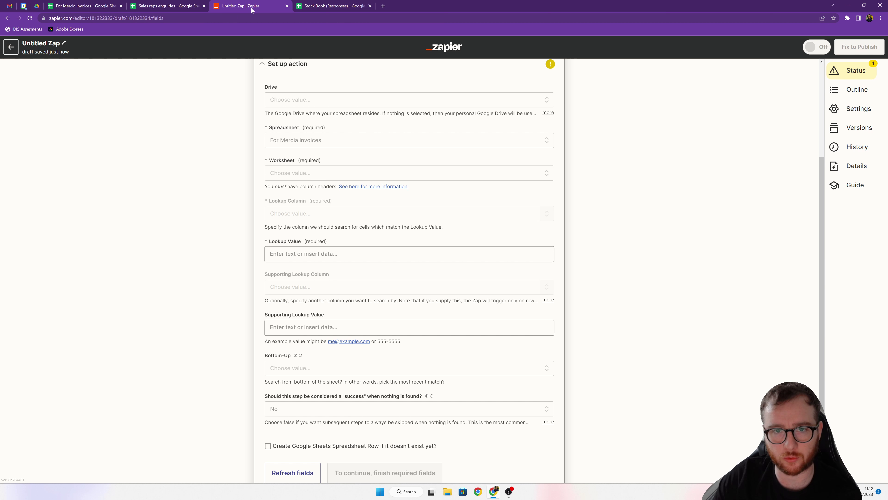
# Step: Set the lookup action's worksheet to Sheet1
pyautogui.click(289, 175)
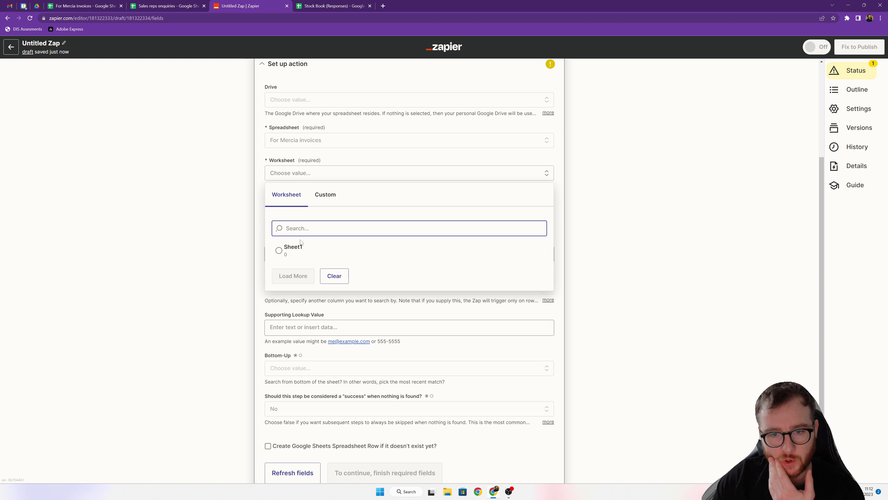
pyautogui.click(293, 249)
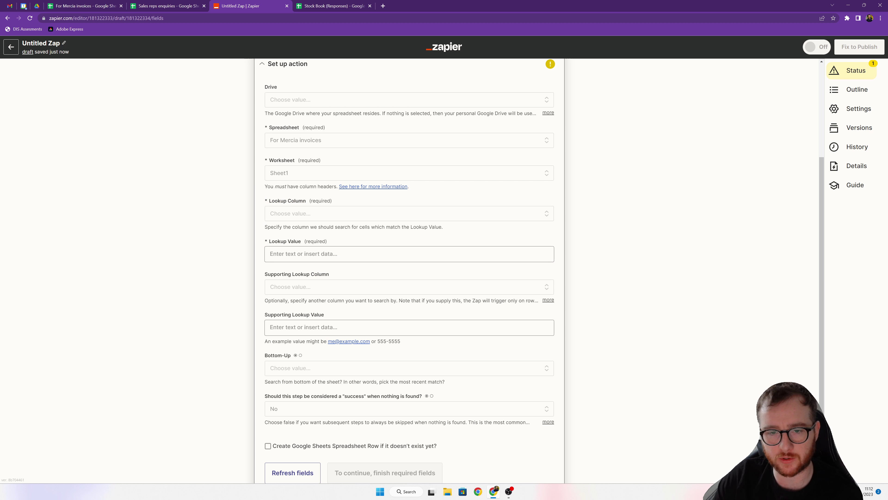
pyautogui.click(293, 171)
pyautogui.click(298, 250)
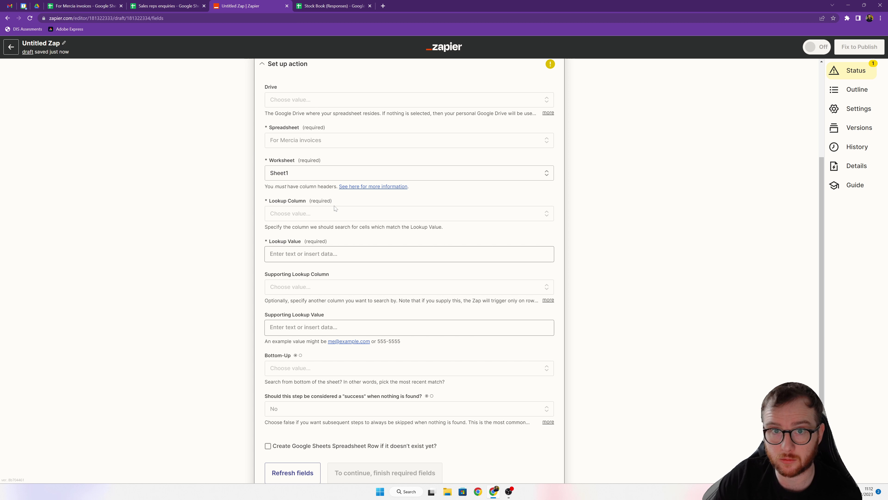
# Step: Examine the Registration column in the For Mercia invoices Google Sheet and return to the Zap in Zapier
pyautogui.click(89, 6)
pyautogui.click(174, 84)
pyautogui.moveTo(174, 100); pyautogui.dragTo(268, 208)
pyautogui.click(279, 203)
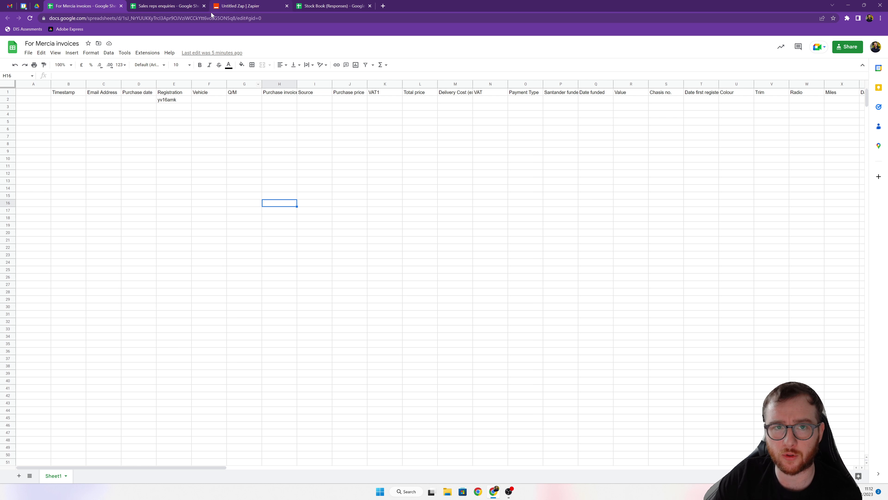
pyautogui.click(243, 6)
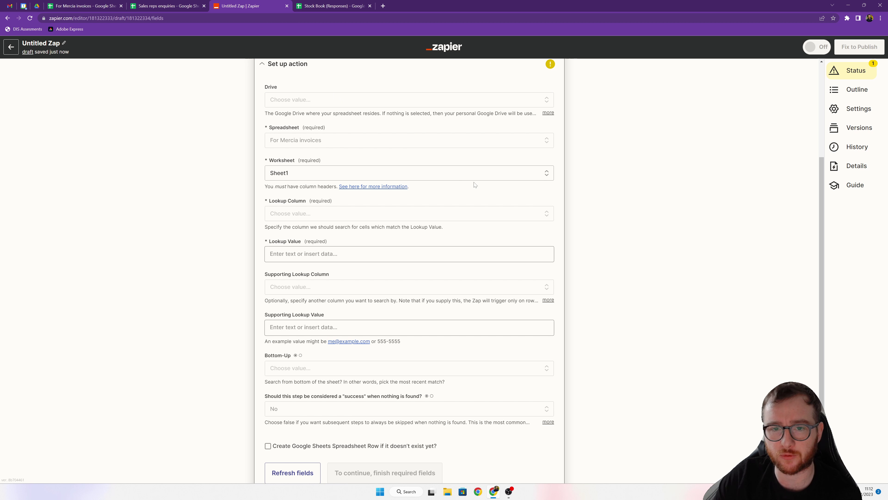
# Step: Insert the trigger's Registration field as the Lookup Value of the lookup action
pyautogui.click(317, 253)
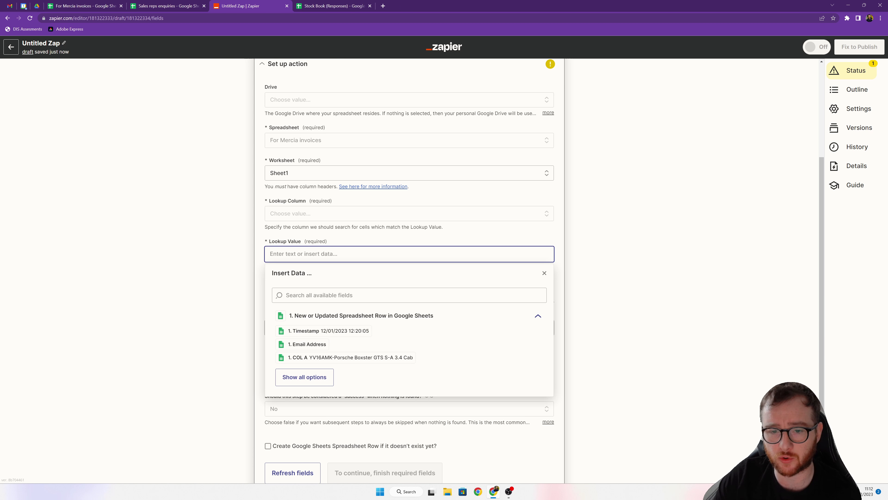
pyautogui.click(329, 378)
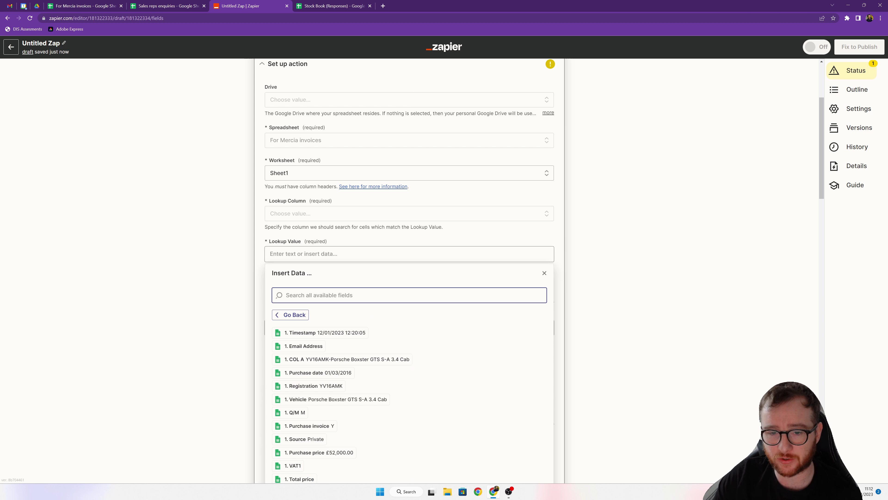
pyautogui.write('regis')
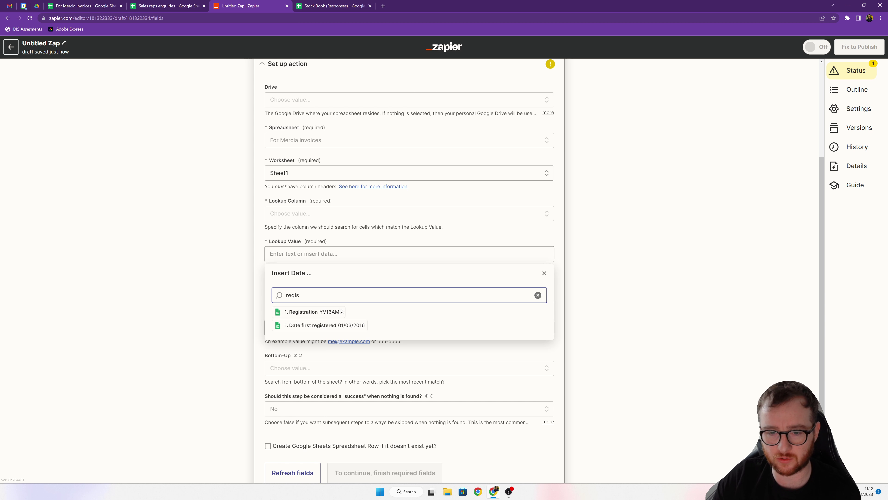
pyautogui.click(341, 311)
pyautogui.click(214, 247)
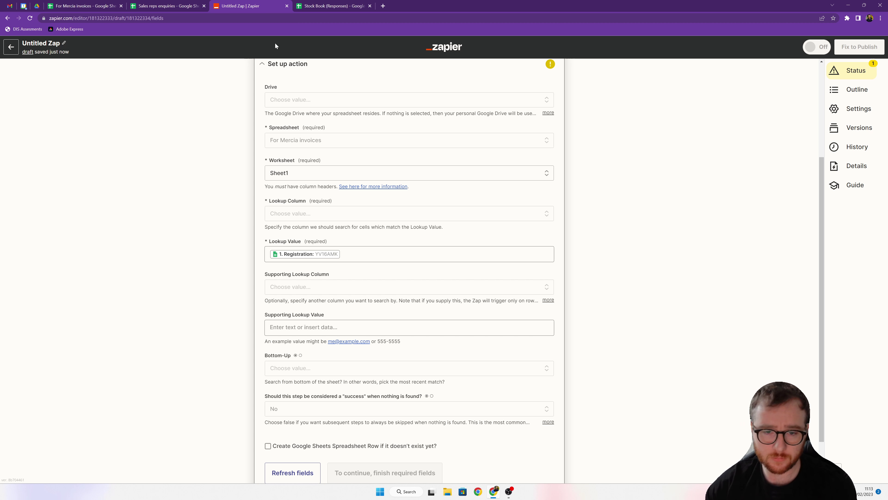
# Step: Read the full help text for the Supporting Lookup Column and collapse it again
pyautogui.scroll(1, 306, 310)
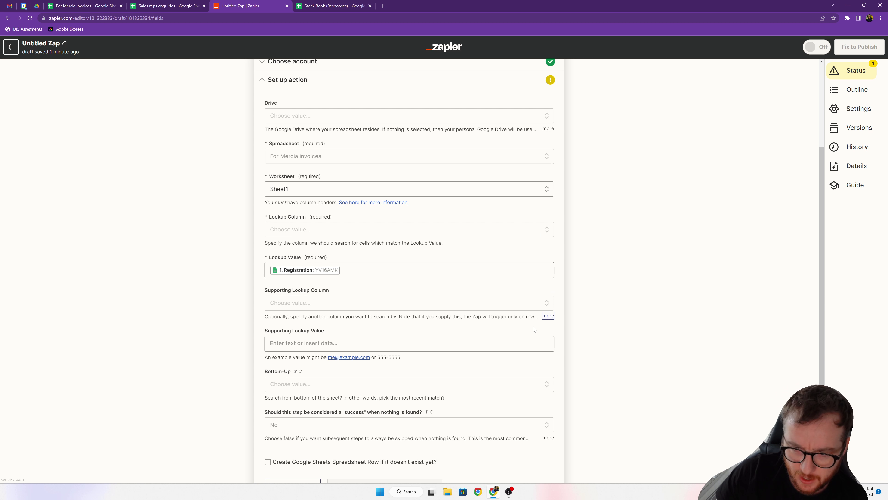
pyautogui.click(547, 316)
pyautogui.moveTo(468, 316); pyautogui.dragTo(319, 324)
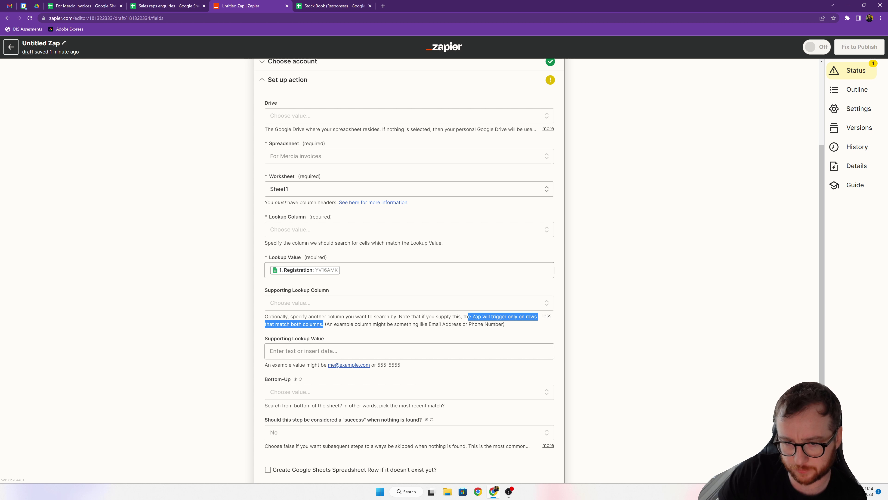
pyautogui.click(546, 315)
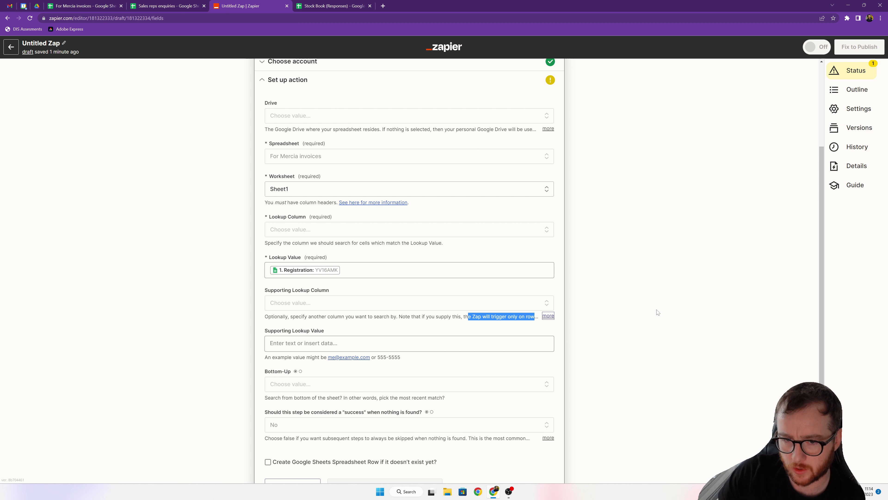
# Step: Enable creating a Google Sheets spreadsheet row if it doesn't exist yet in the lookup action
pyautogui.scroll(-2, 547, 316)
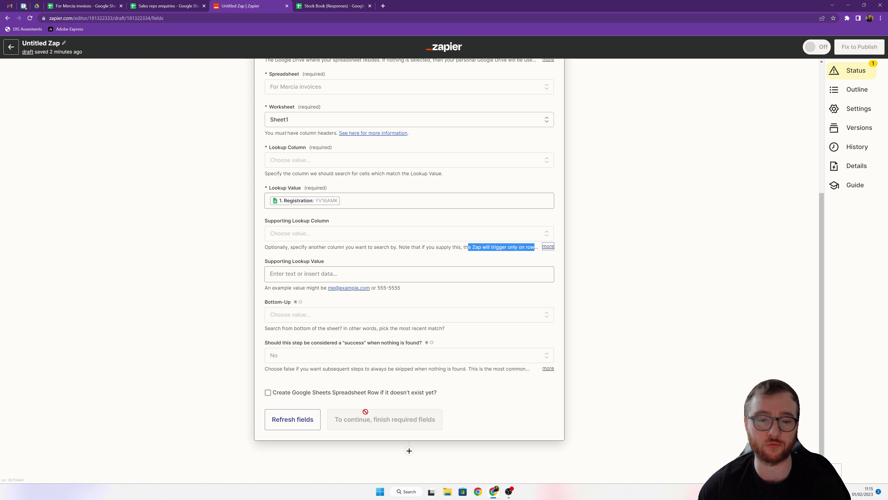
pyautogui.click(267, 392)
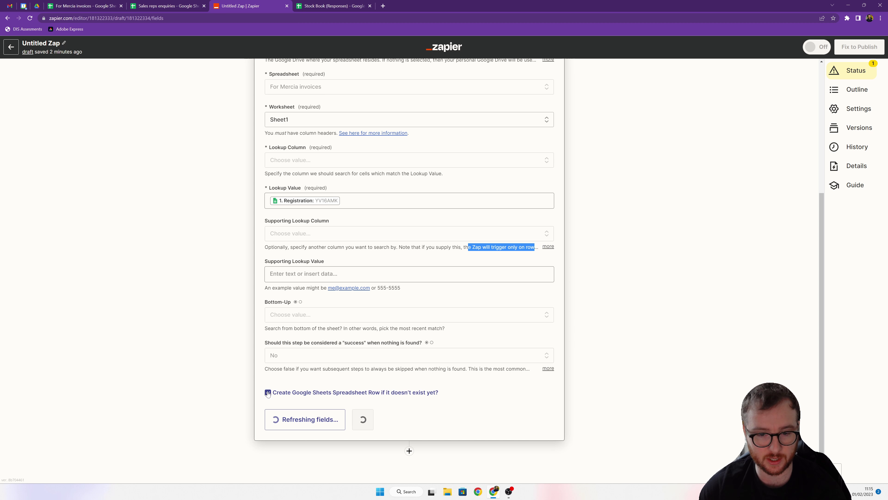
pyautogui.scroll(-8, 562, 403)
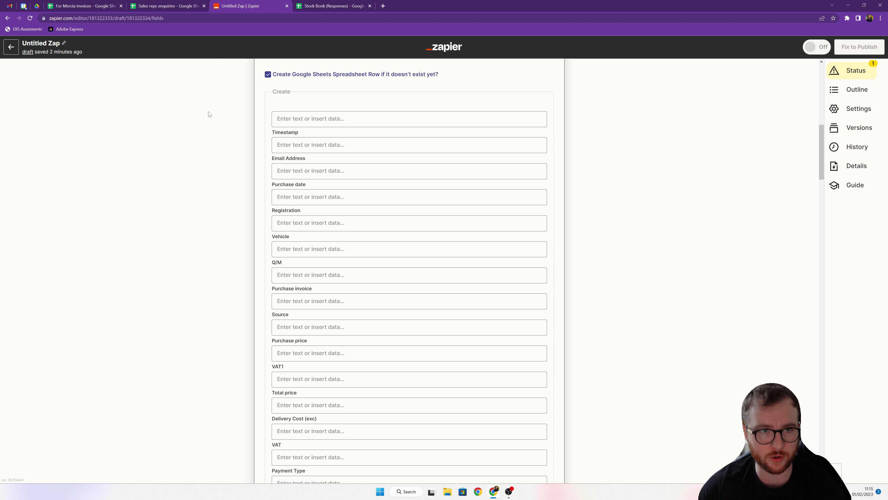
# Step: Examine the header row of the For Mercia invoices Google Sheet and return to the lookup action in Zapier
pyautogui.click(86, 4)
pyautogui.click(7, 91)
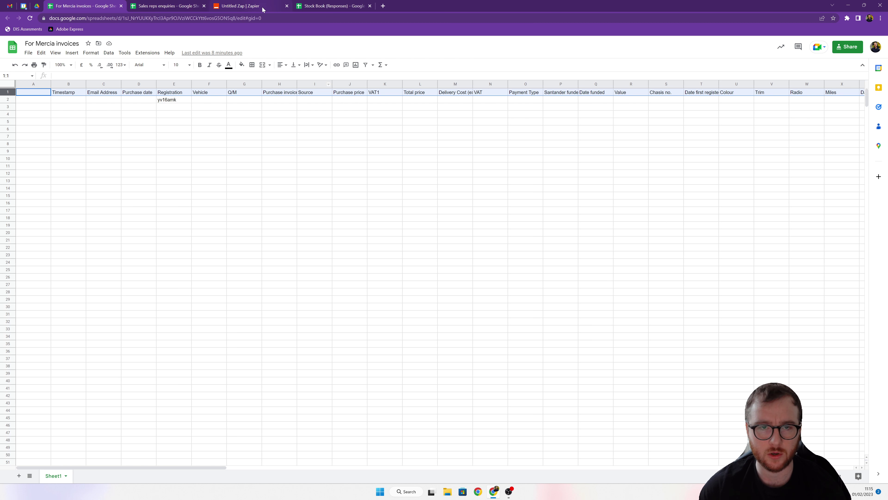
pyautogui.click(245, 6)
pyautogui.scroll(4, 409, 196)
pyautogui.scroll(-3, 409, 309)
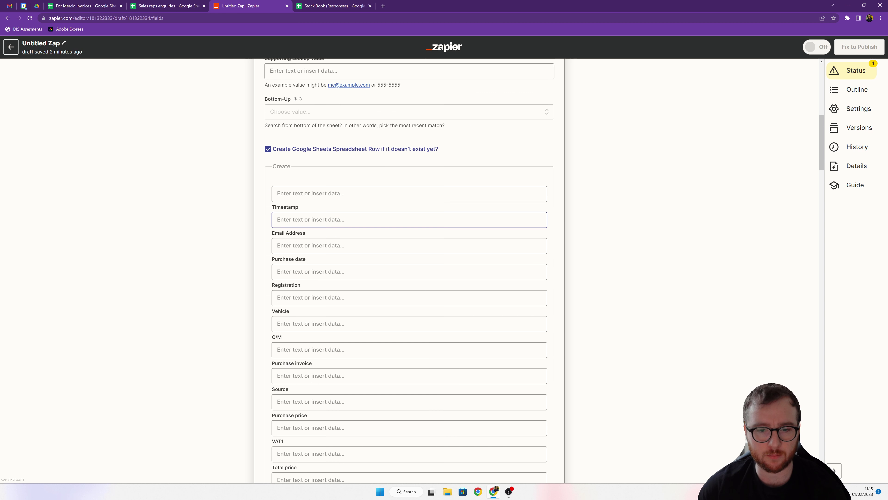
# Step: Map the trigger's Vehicle field to the Vehicle column of the row to create
pyautogui.click(308, 284)
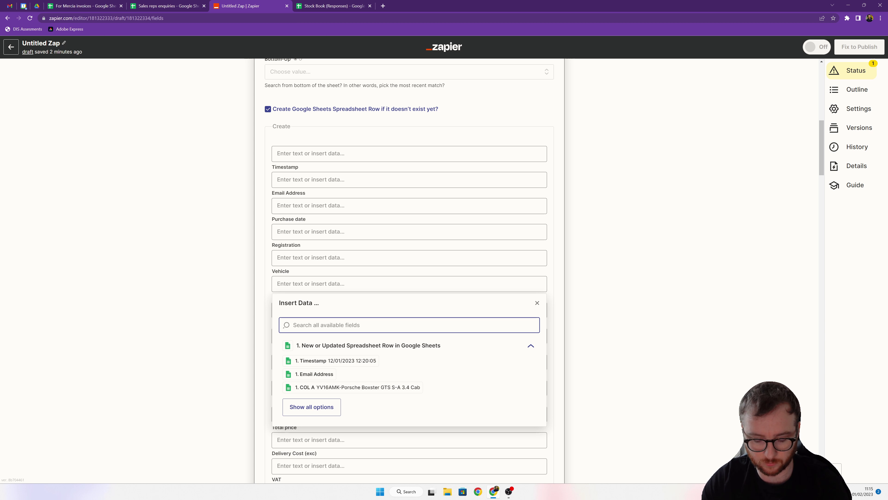
pyautogui.write('vehicle')
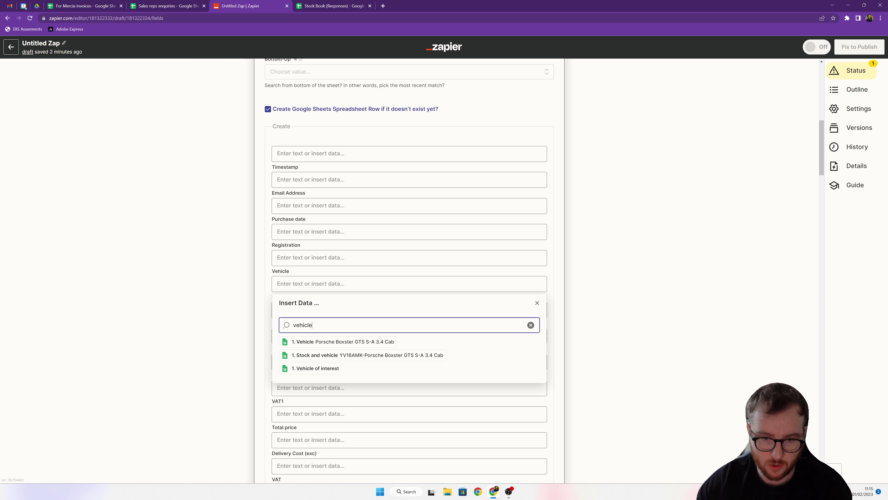
pyautogui.click(335, 341)
pyautogui.click(689, 320)
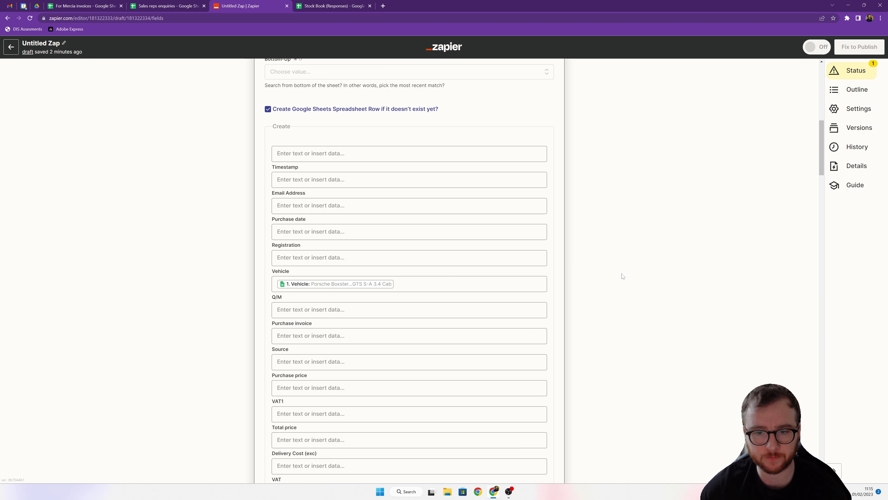
# Step: Examine the trigger heading and the column fields in the lookup action's Create section
pyautogui.scroll(15, 382, 315)
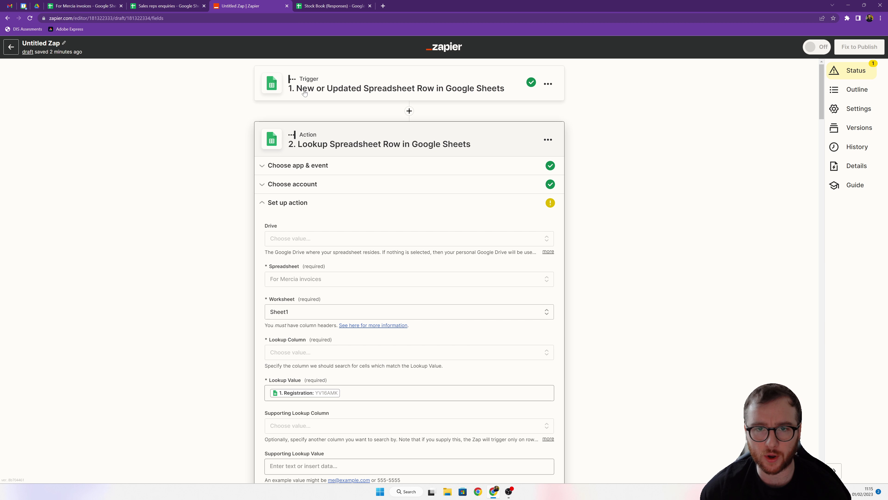
pyautogui.scroll(-5, 612, 316)
pyautogui.scroll(-10, 611, 316)
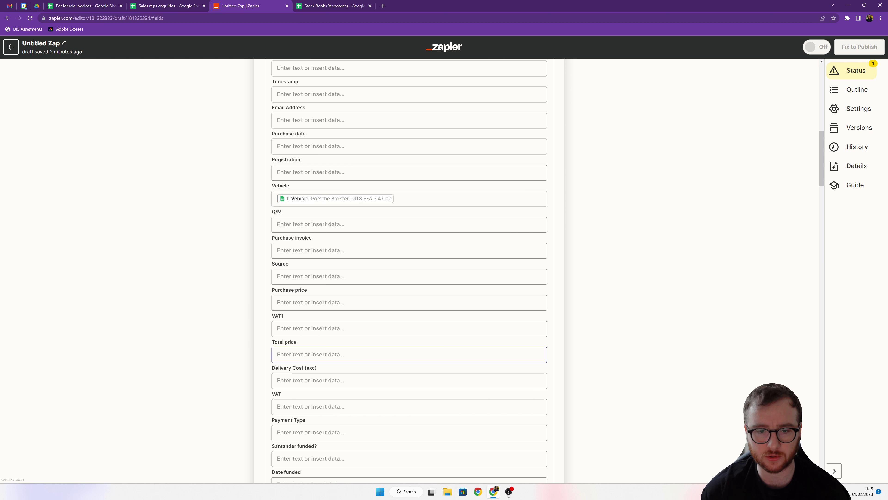
pyautogui.scroll(-6, 338, 354)
pyautogui.scroll(-20, 375, 318)
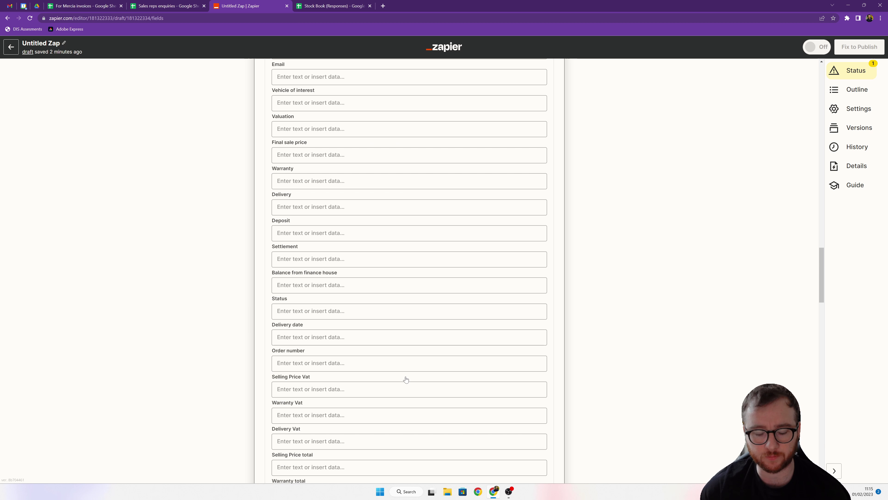
pyautogui.scroll(13, 523, 320)
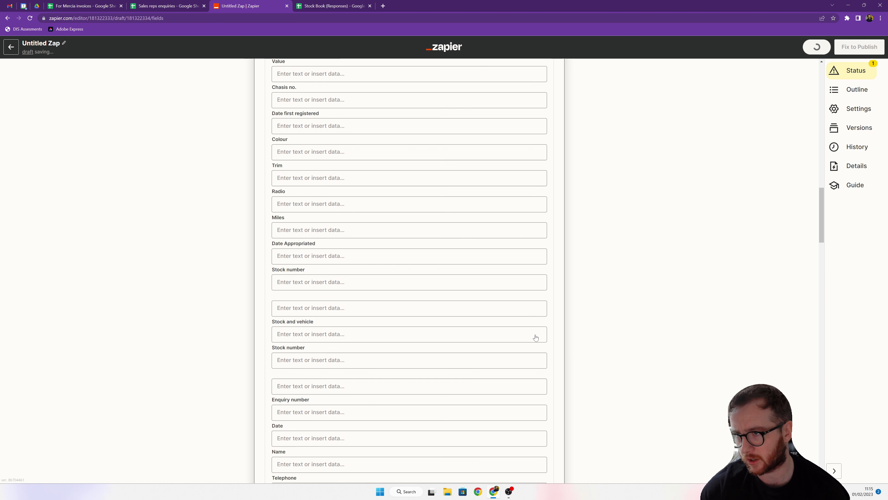
pyautogui.scroll(20, 535, 338)
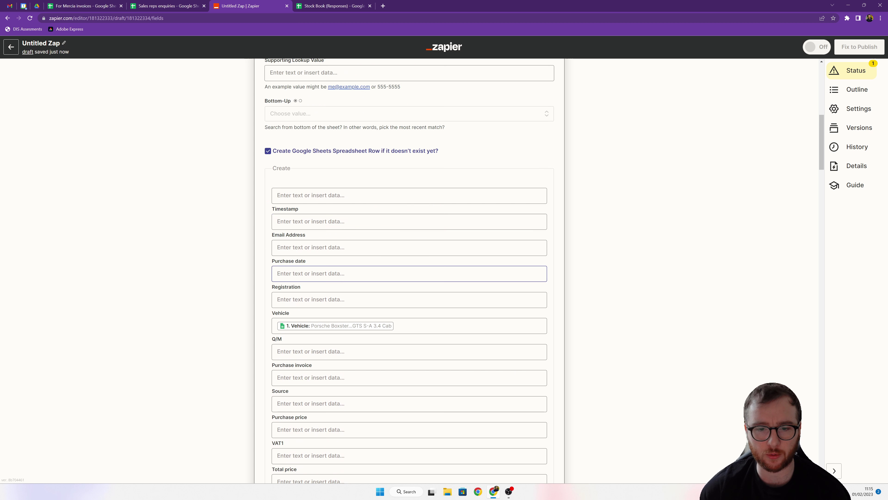
# Step: View the New or Updated Spreadsheet Row trigger, reopen the lookup action and review its setup fields
pyautogui.scroll(12, 368, 149)
pyautogui.click(377, 94)
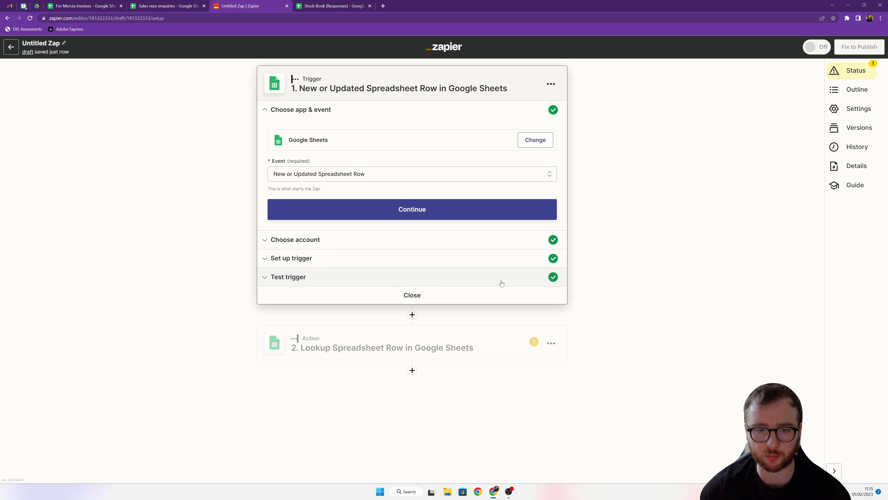
pyautogui.click(399, 347)
pyautogui.scroll(-10, 660, 295)
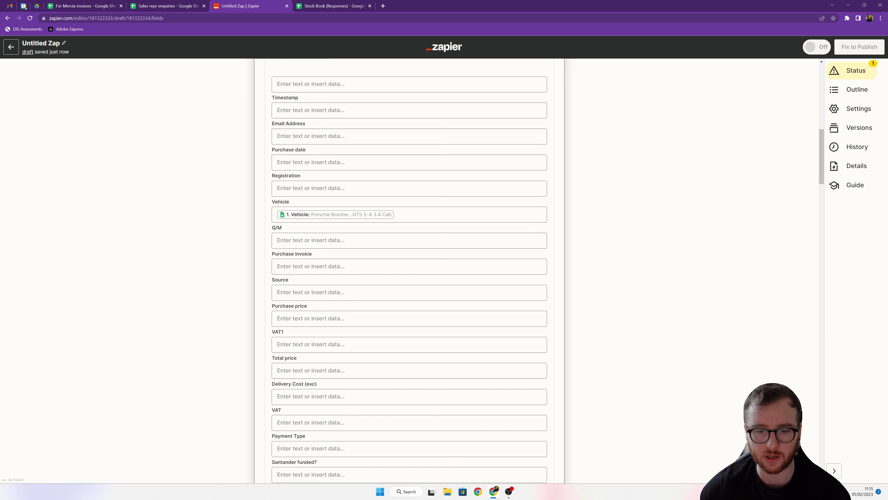
pyautogui.scroll(10, 397, 284)
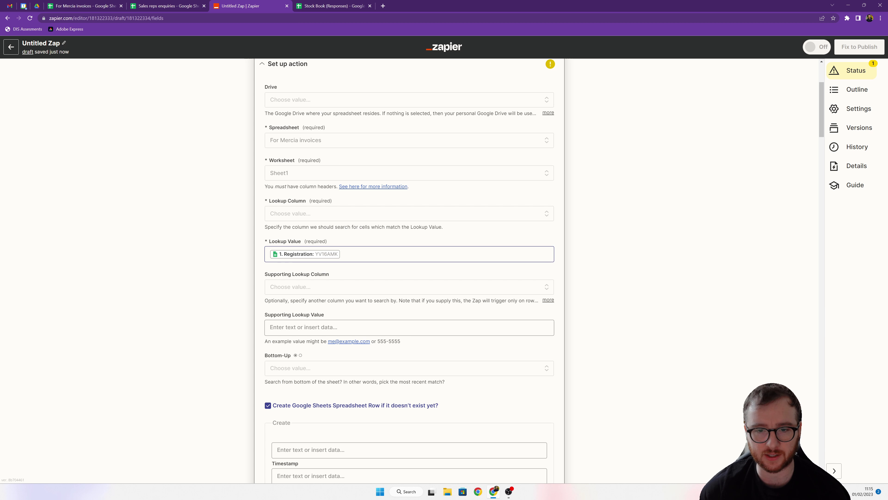
# Step: Add a Google Sheets action after the lookup action with Update Spreadsheet Row as its event
pyautogui.scroll(-15, 673, 411)
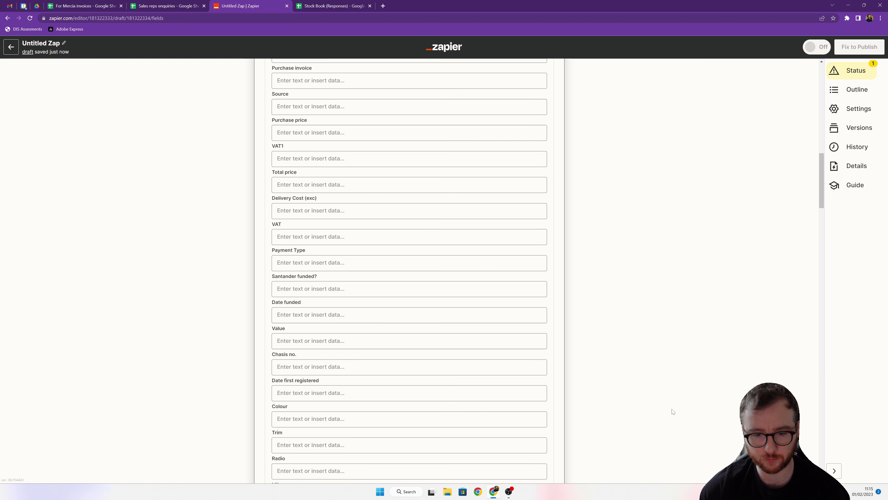
pyautogui.scroll(-20, 672, 411)
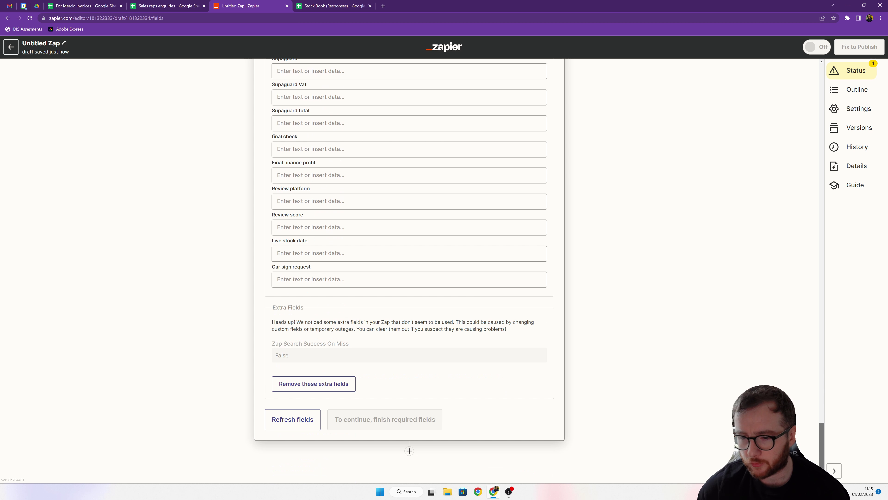
pyautogui.click(409, 450)
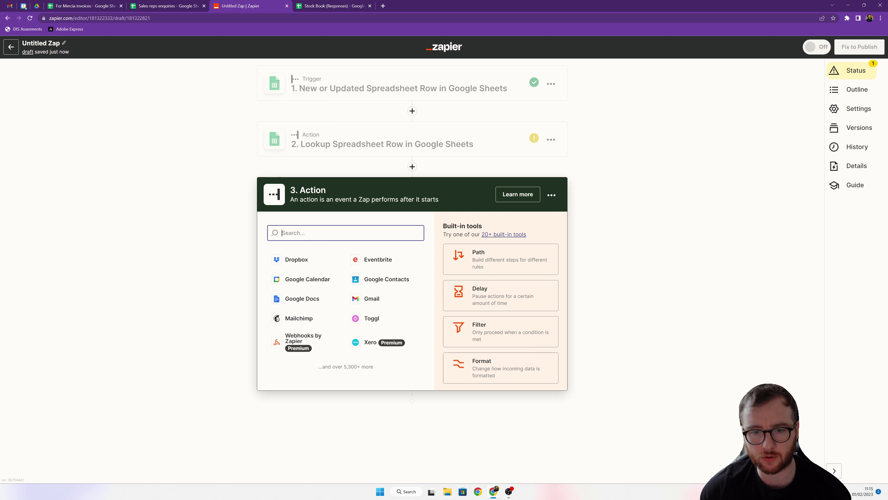
pyautogui.write('google')
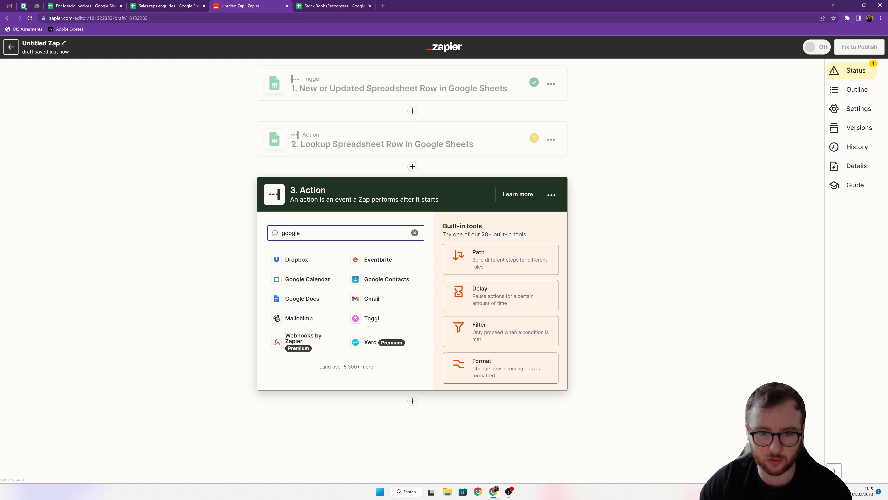
pyautogui.click(331, 262)
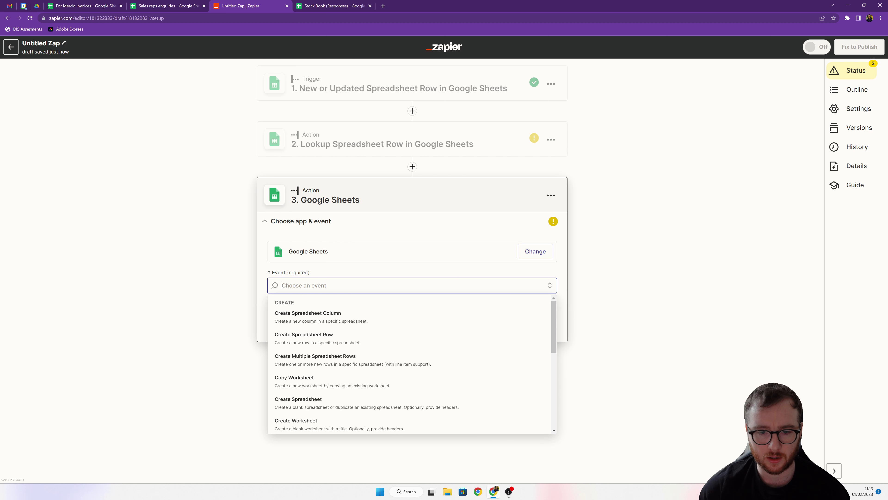
pyautogui.scroll(-5, 393, 349)
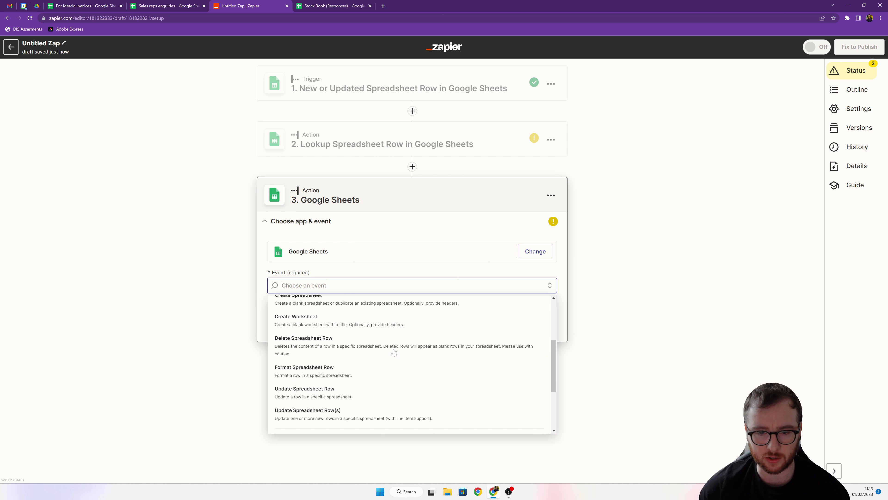
pyautogui.click(310, 393)
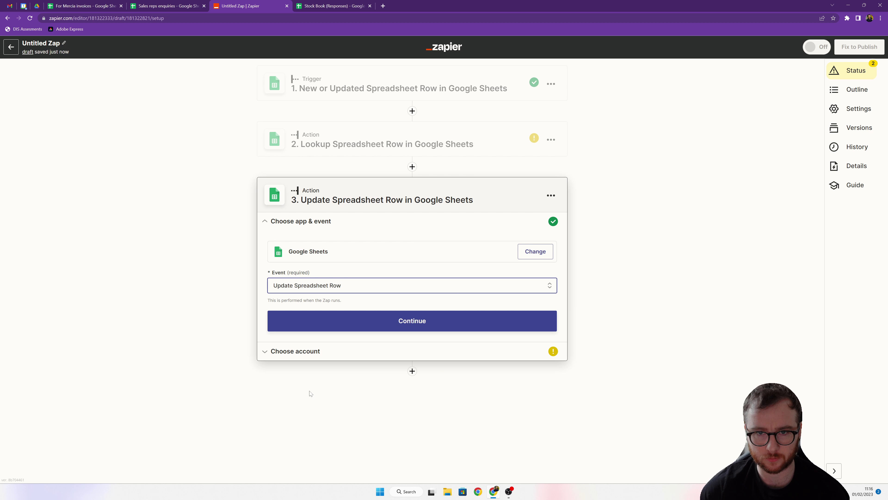
# Step: Reopen the Lookup Spreadsheet Row action and refresh its fields
pyautogui.click(472, 142)
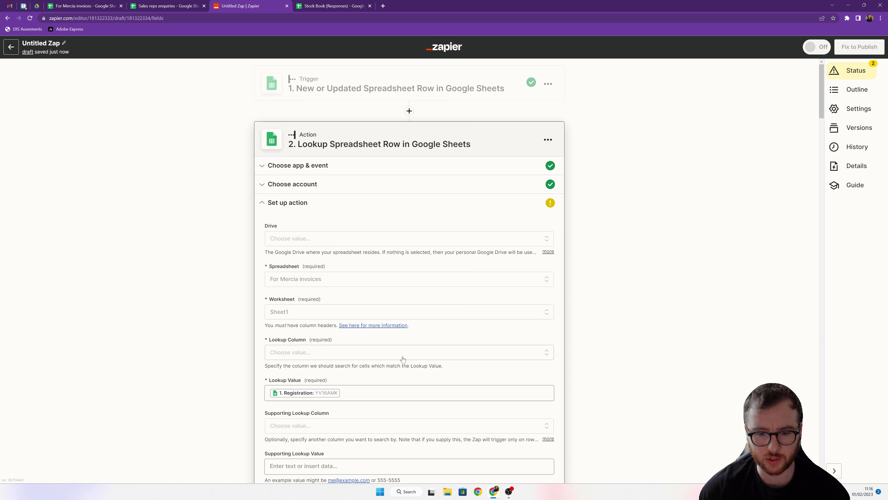
pyautogui.scroll(-10, 679, 335)
pyautogui.scroll(-5, 679, 336)
pyautogui.moveTo(821, 203); pyautogui.dragTo(807, 439)
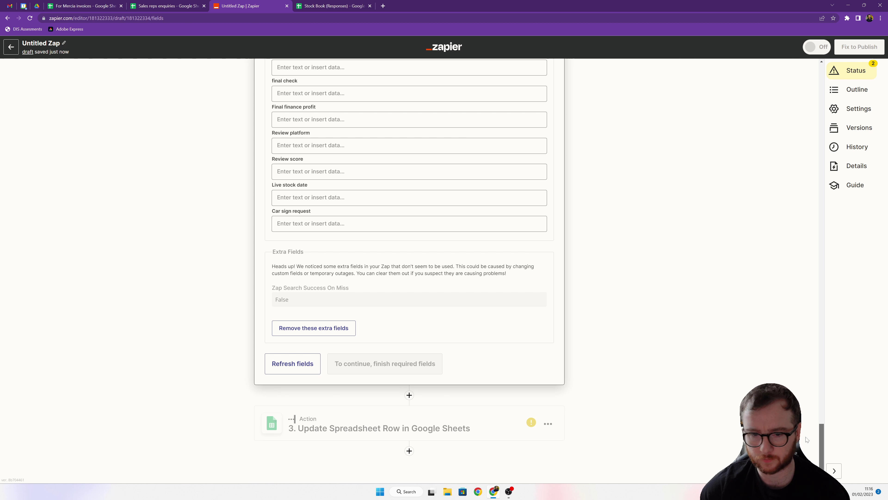
pyautogui.click(306, 369)
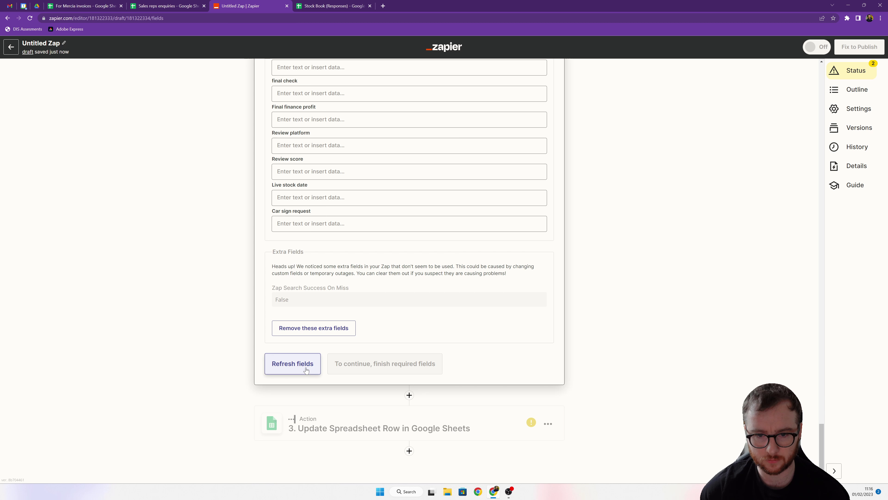
# Step: Open the Lookup Column choices in the lookup action's setup
pyautogui.scroll(15, 383, 367)
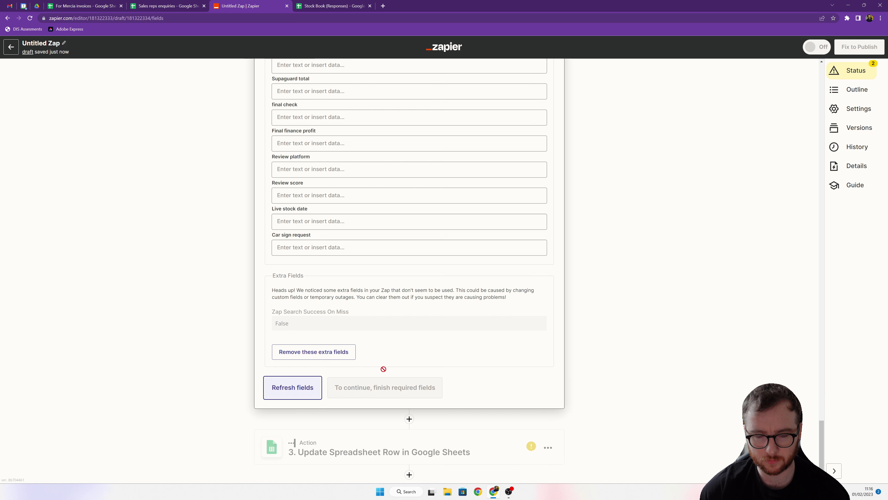
pyautogui.scroll(15, 383, 346)
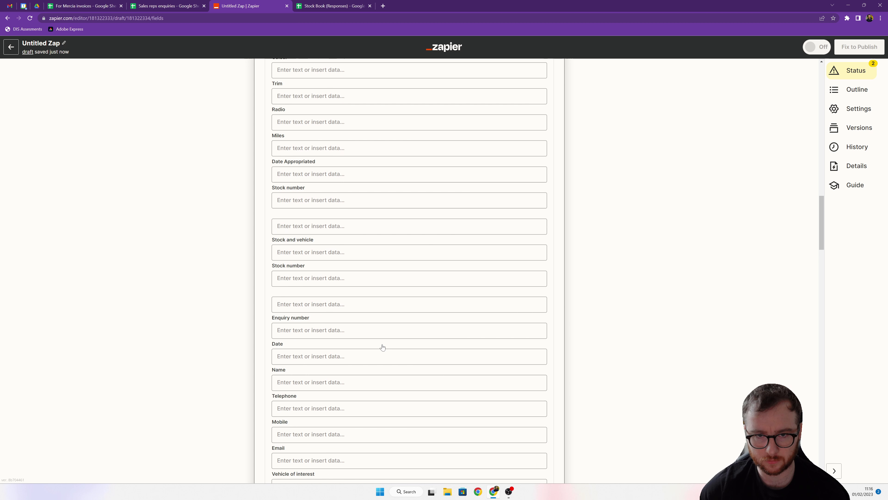
pyautogui.scroll(5, 383, 346)
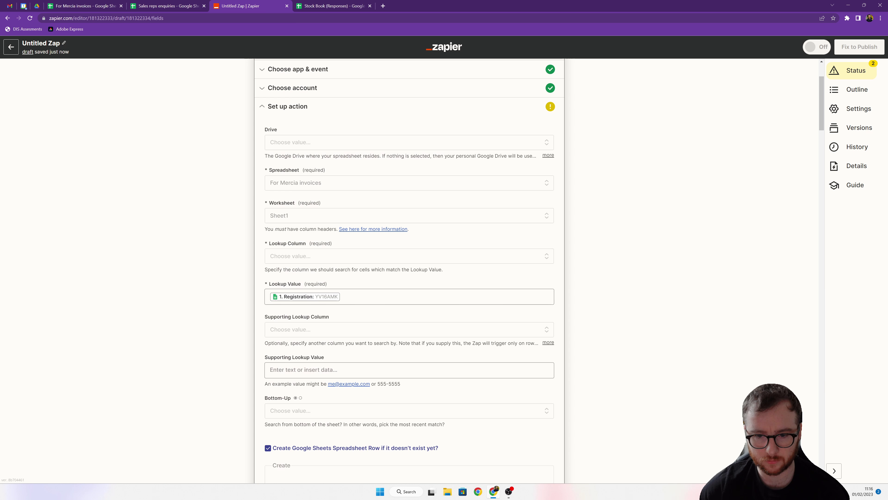
pyautogui.scroll(3, 383, 347)
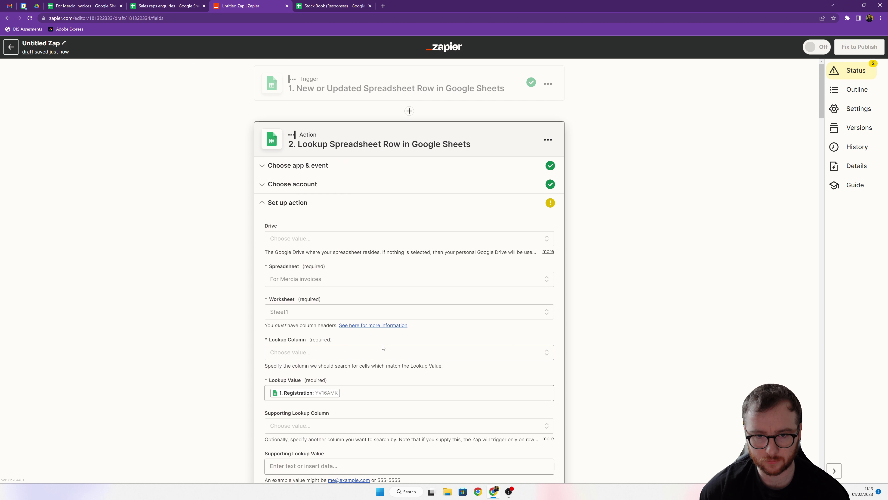
pyautogui.click(416, 346)
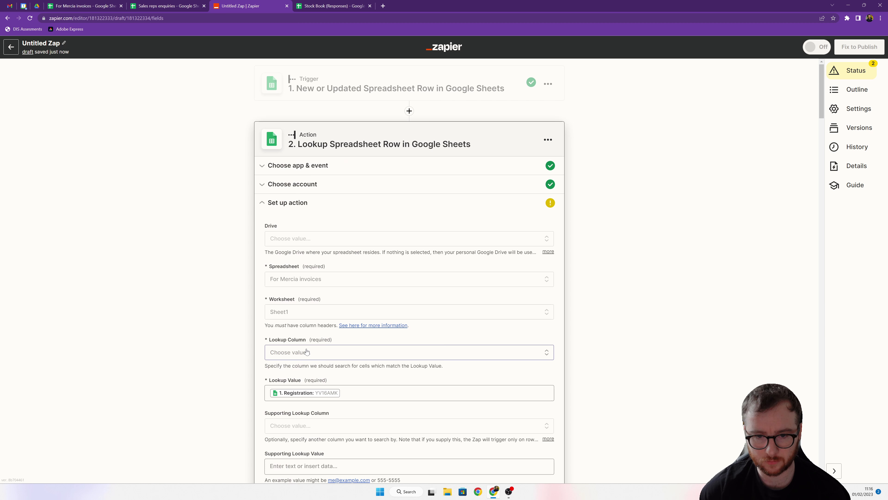
pyautogui.scroll(-2, 481, 329)
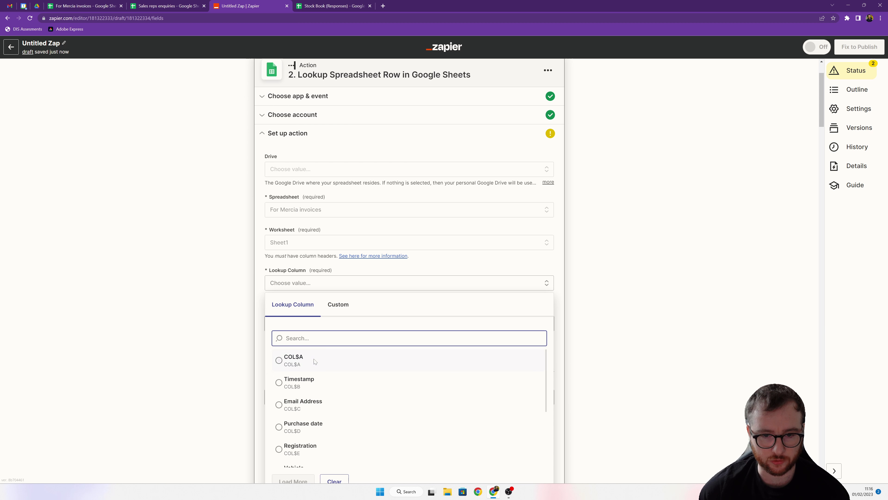
# Step: Check the column headers in the For Mercia invoices Google Sheet and return to the Zap in Zapier
pyautogui.click(82, 6)
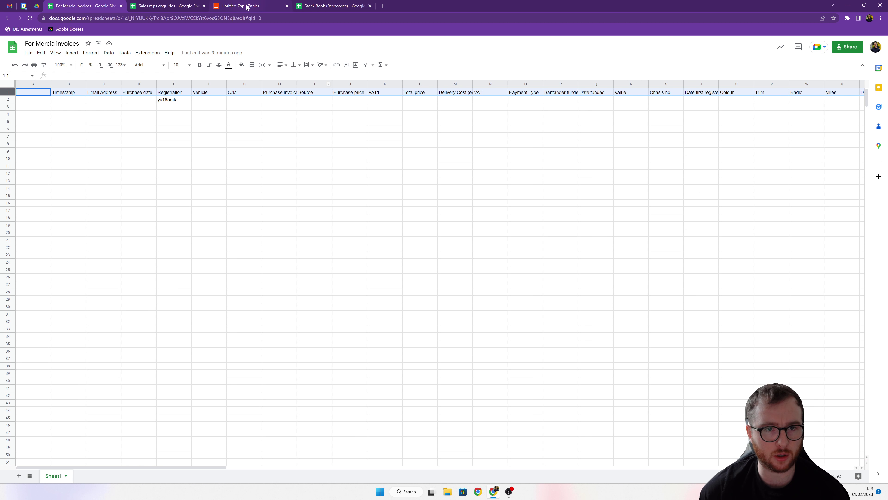
pyautogui.click(247, 7)
pyautogui.click(82, 6)
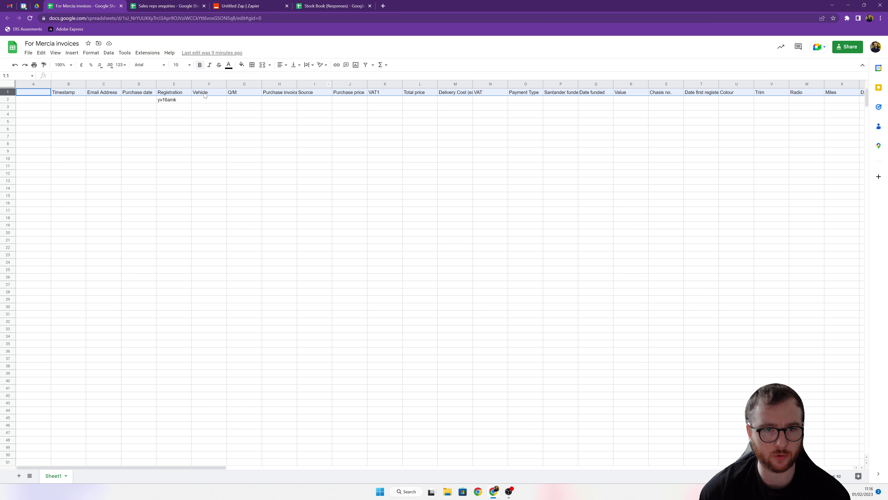
pyautogui.click(267, 5)
# Step: Choose Registration as the Lookup Column of the lookup action
pyautogui.press('Down')
pyautogui.press('Down')
pyautogui.press('Down')
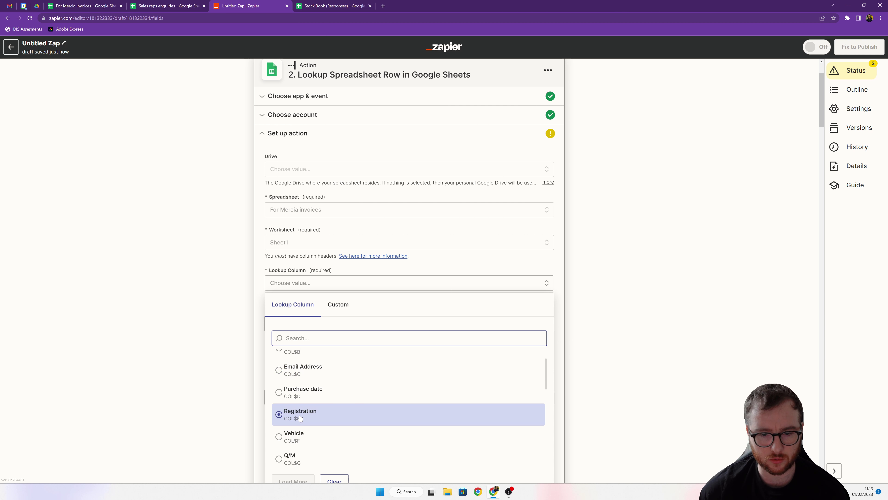
# Step: Complete the lookup action's setup, test it and highlight the row number in its test data
pyautogui.press('Return')
pyautogui.scroll(-15, 610, 352)
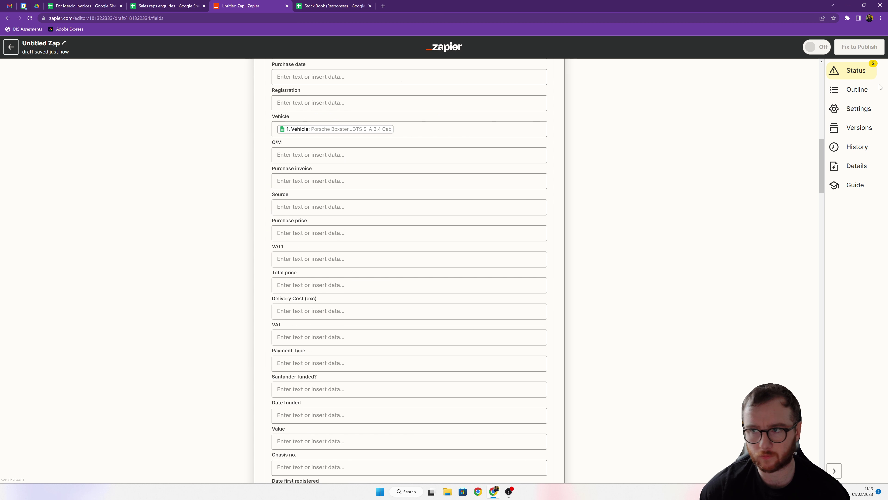
pyautogui.moveTo(818, 167); pyautogui.dragTo(820, 448)
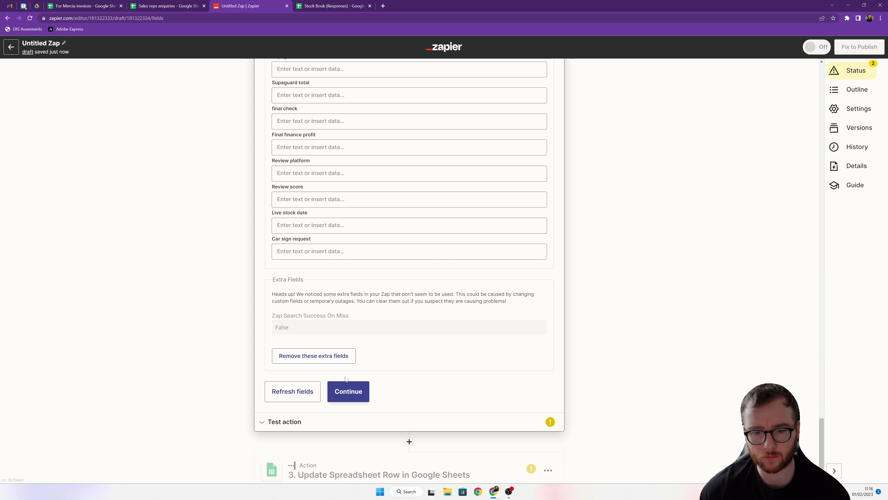
pyautogui.click(340, 391)
pyautogui.click(336, 367)
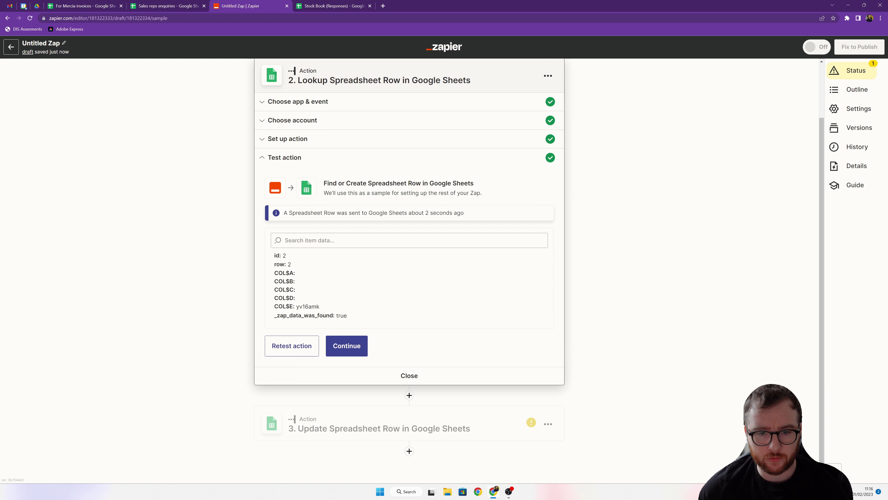
pyautogui.tripleClick(286, 266)
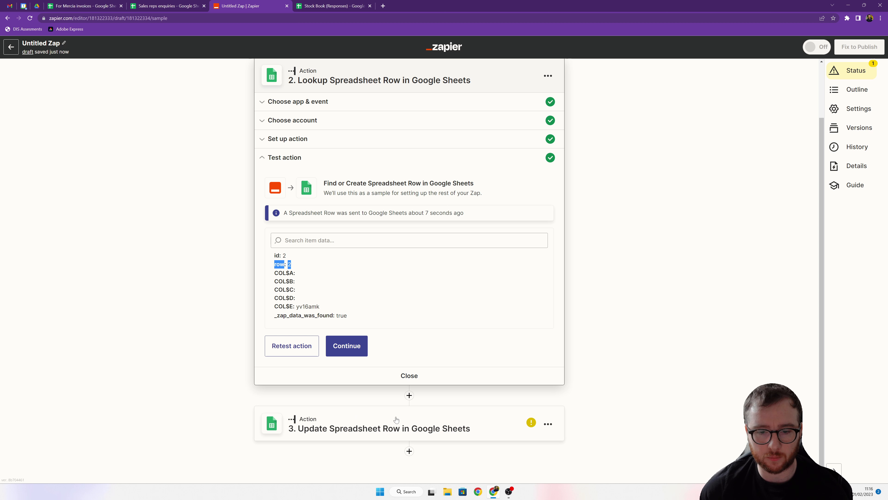
# Step: Open the Update Spreadsheet Row action and choose its Google Sheets account
pyautogui.click(398, 428)
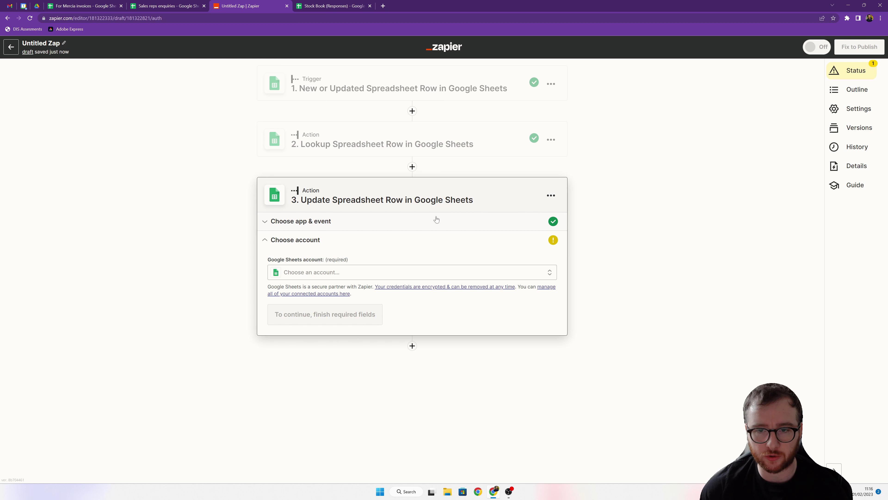
pyautogui.click(322, 272)
pyautogui.click(353, 351)
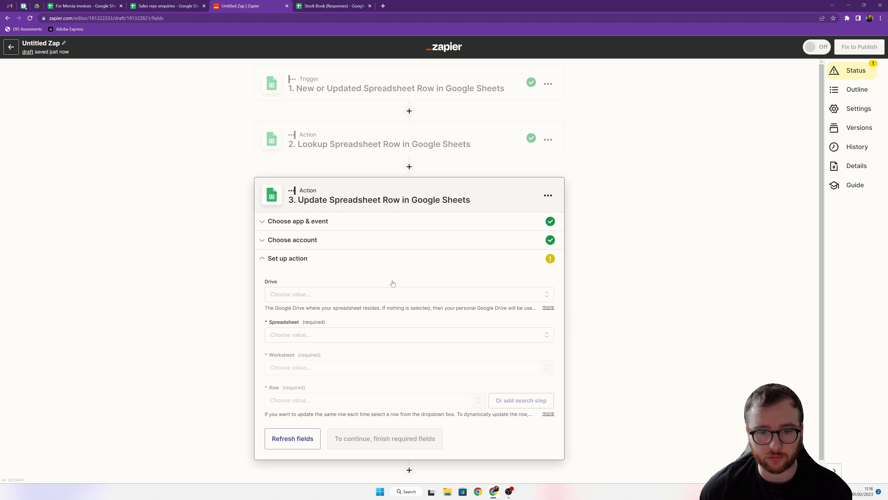
# Step: Set the update action's spreadsheet to For Mercia invoices and its worksheet to Sheet1
pyautogui.click(332, 335)
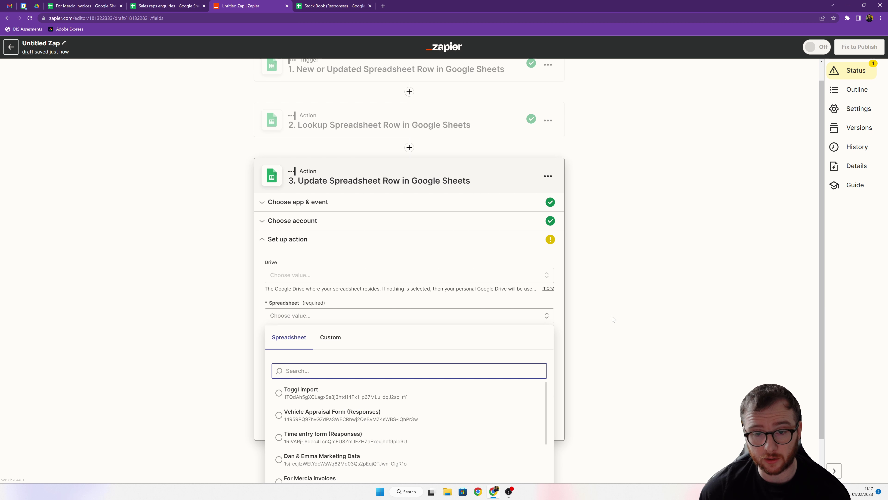
pyautogui.click(330, 337)
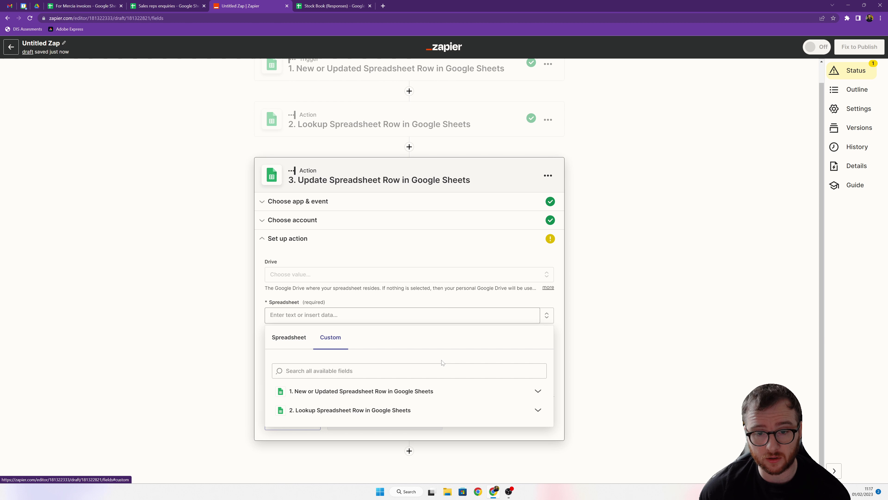
pyautogui.click(375, 411)
pyautogui.click(290, 338)
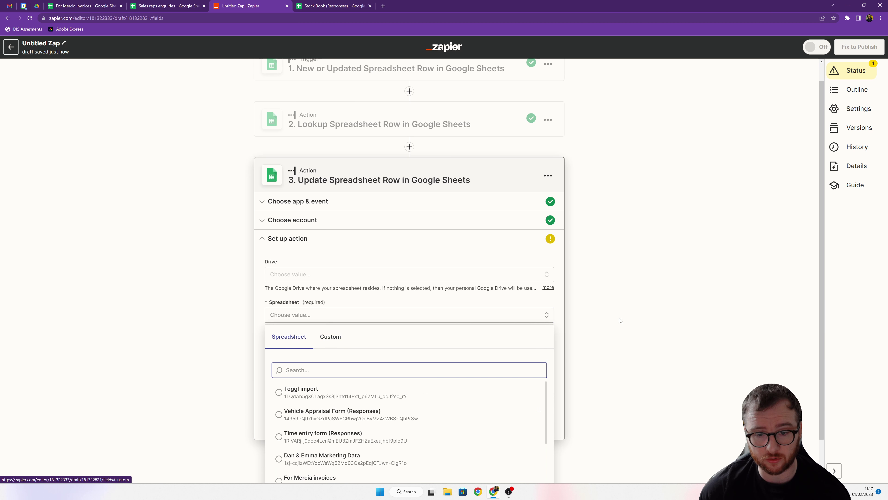
pyautogui.scroll(-1, 620, 321)
pyautogui.scroll(-1, 388, 389)
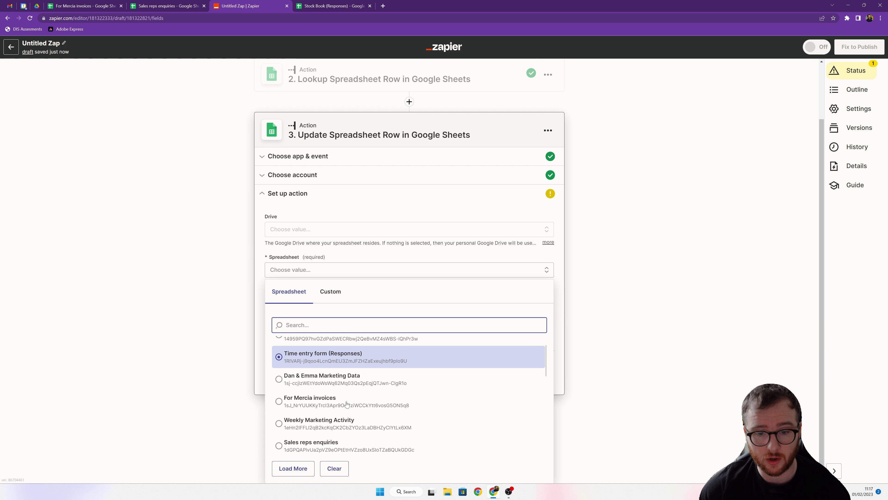
pyautogui.click(320, 406)
pyautogui.click(288, 348)
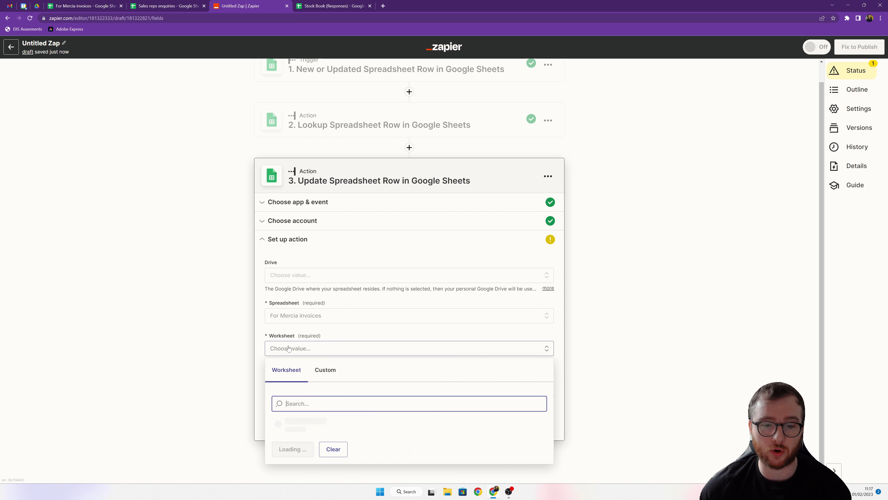
pyautogui.click(292, 423)
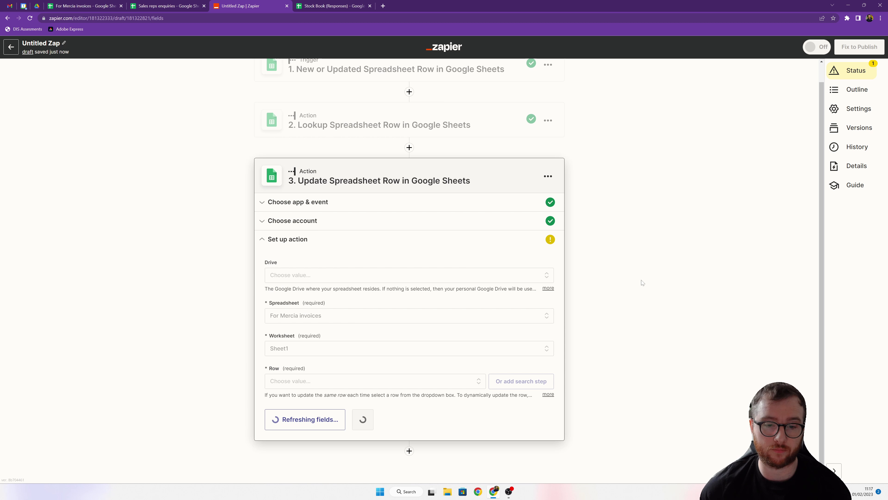
# Step: Set the update action's Row to the custom Row value from the Lookup Spreadsheet Row step
pyautogui.scroll(-5, 625, 320)
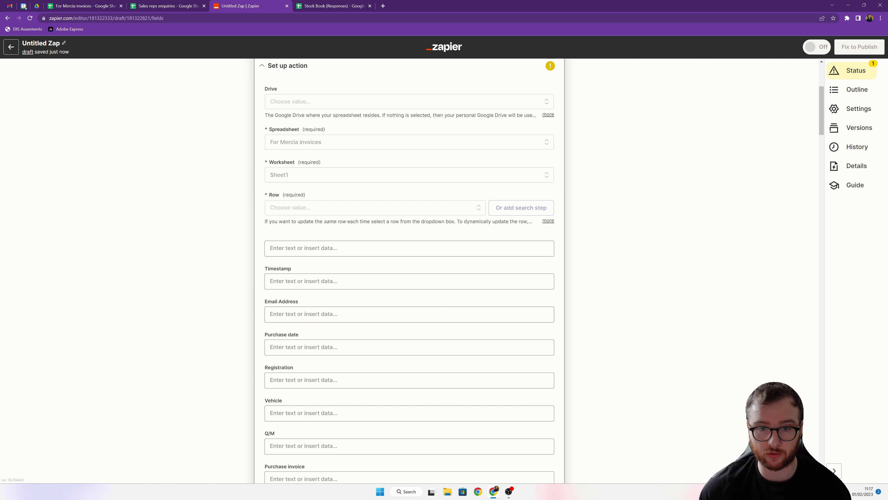
pyautogui.click(328, 207)
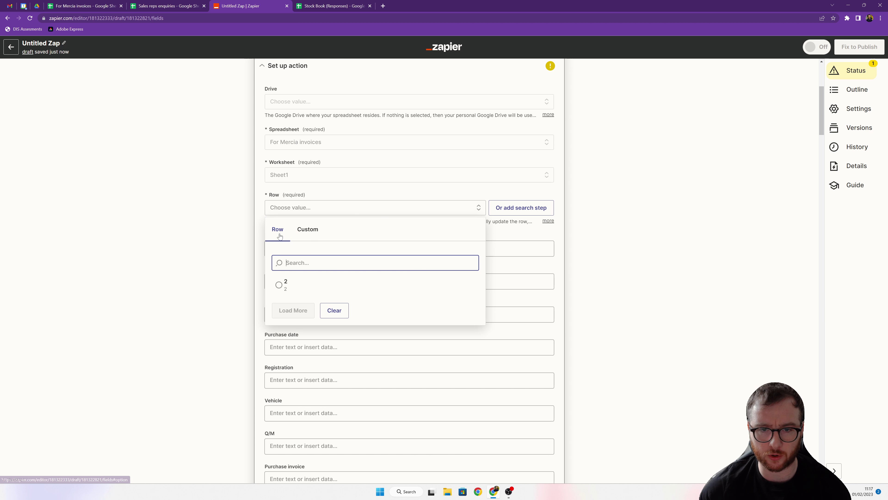
pyautogui.click(312, 232)
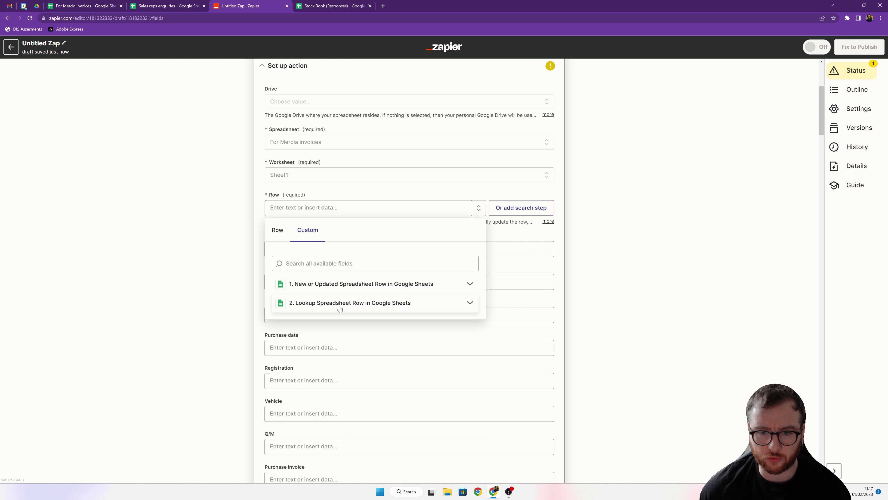
pyautogui.click(401, 307)
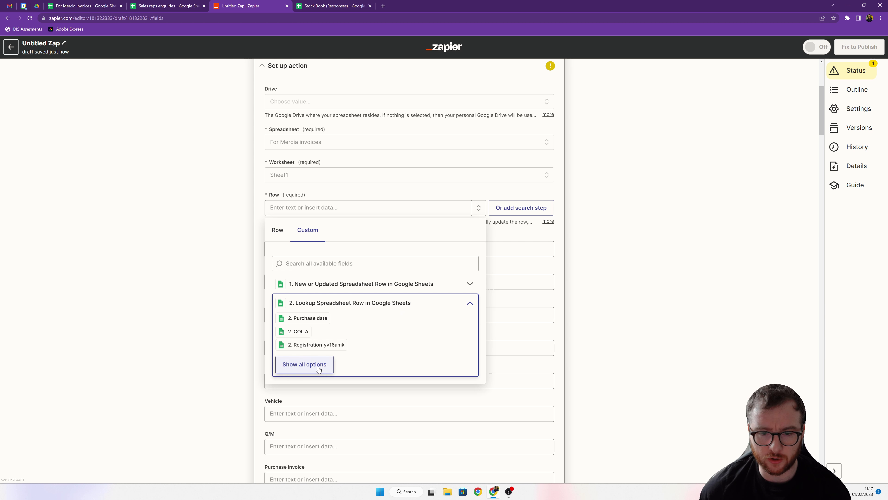
pyautogui.click(307, 365)
pyautogui.scroll(-9, 447, 360)
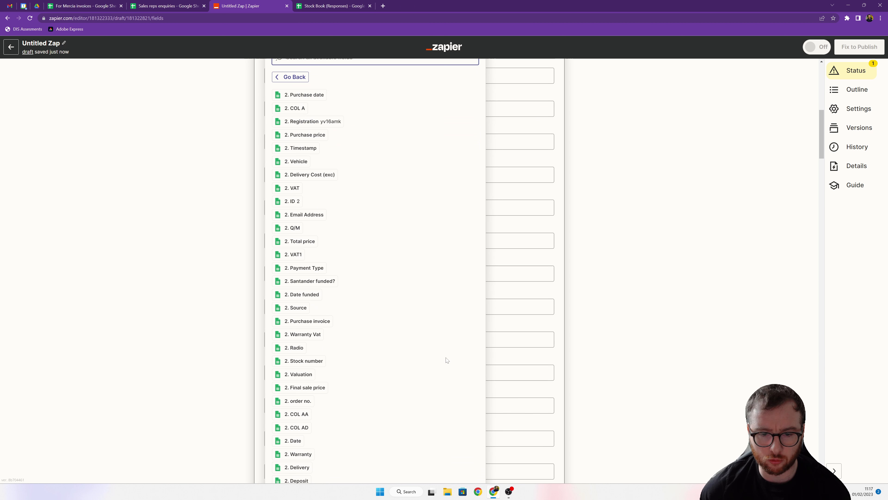
pyautogui.scroll(-10, 447, 360)
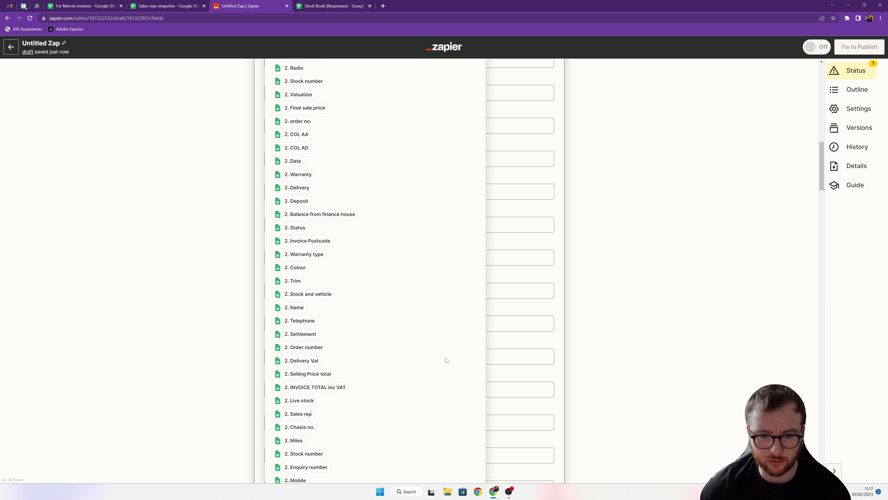
pyautogui.scroll(-10, 445, 361)
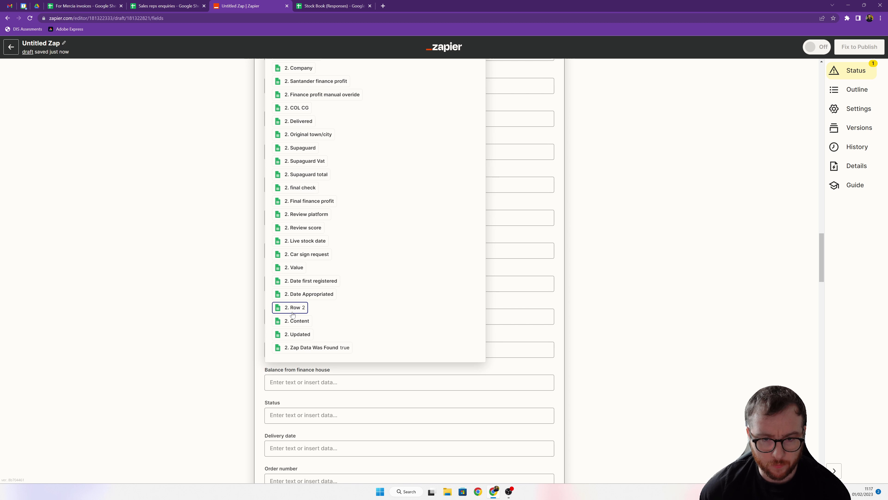
pyautogui.click(295, 307)
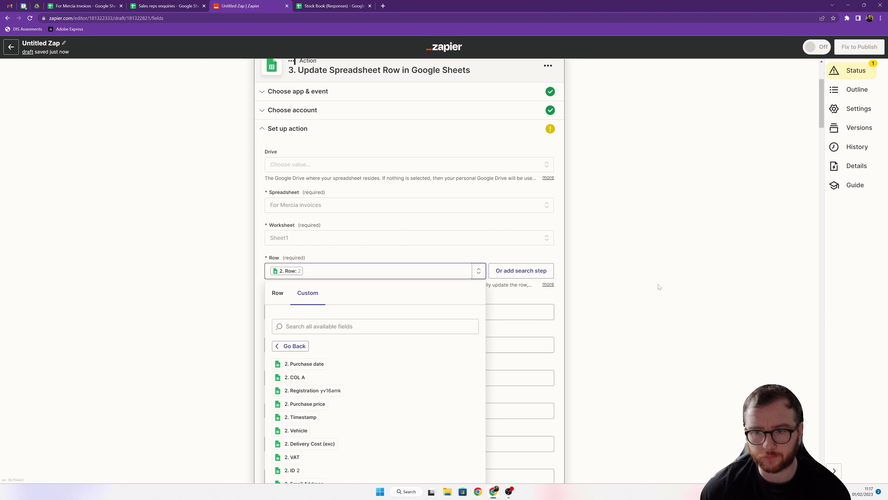
pyautogui.click(641, 266)
# Step: Map the update action's Vehicle field to the Vehicle value from the New or Updated Spreadsheet Row trigger
pyautogui.scroll(-5, 641, 266)
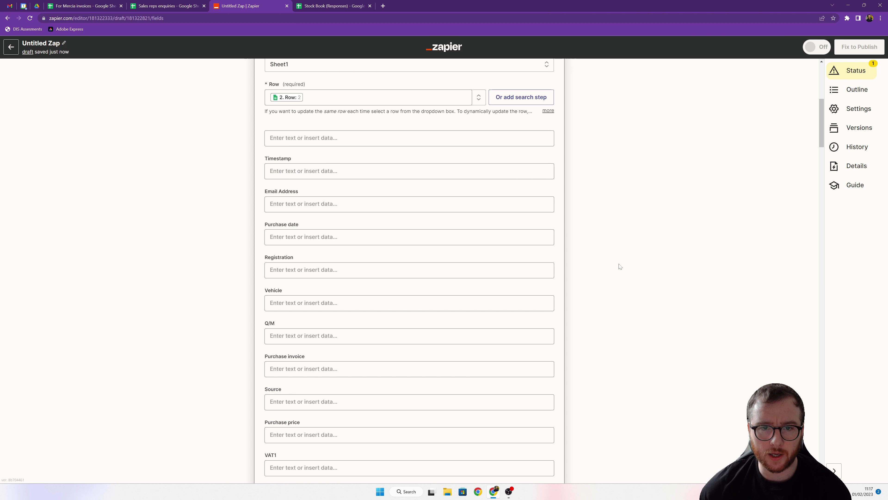
pyautogui.scroll(-2, 427, 251)
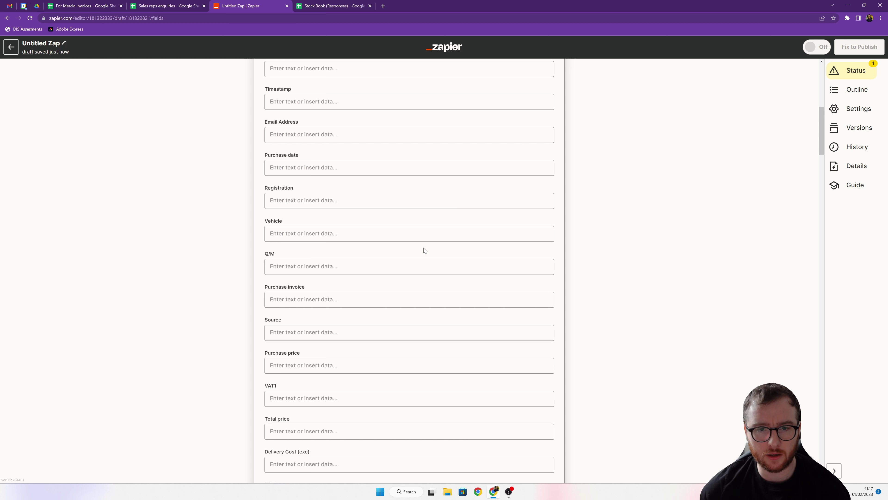
pyautogui.click(423, 235)
pyautogui.click(397, 297)
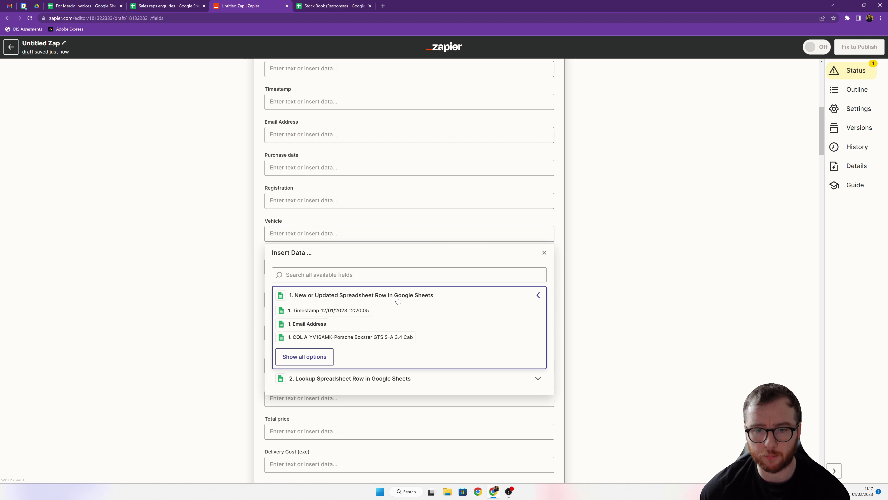
pyautogui.click(304, 357)
pyautogui.scroll(-2, 372, 328)
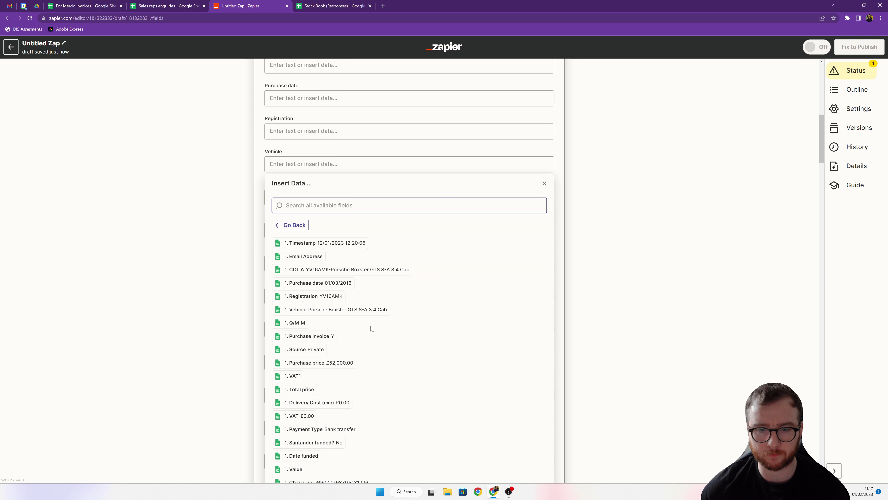
pyautogui.click(336, 309)
pyautogui.click(479, 146)
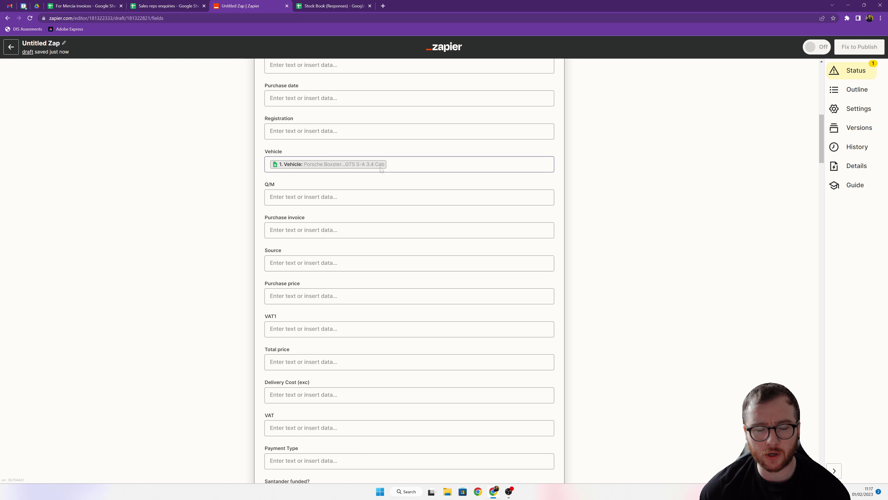
# Step: Review the update action's other column fields, glance at the For Mercia invoices Google Sheet and return to the Zap
pyautogui.scroll(-9, 421, 322)
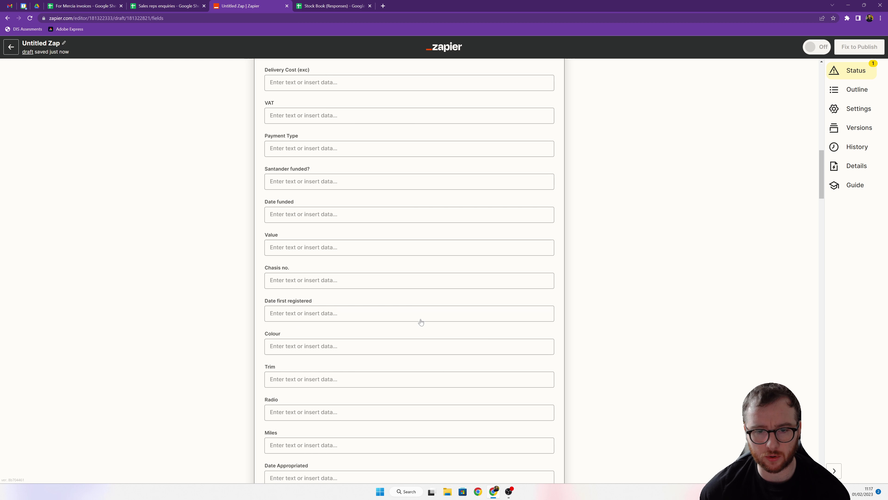
pyautogui.scroll(-10, 421, 322)
pyautogui.scroll(17, 421, 322)
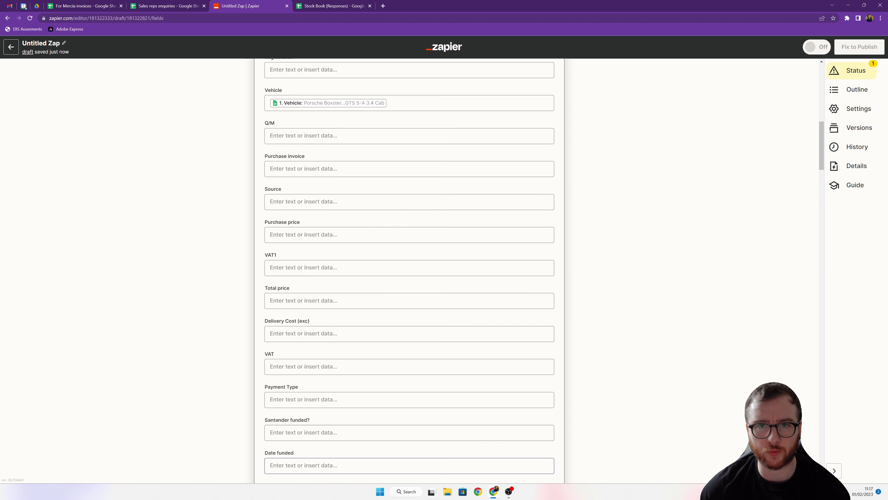
pyautogui.scroll(18, 409, 266)
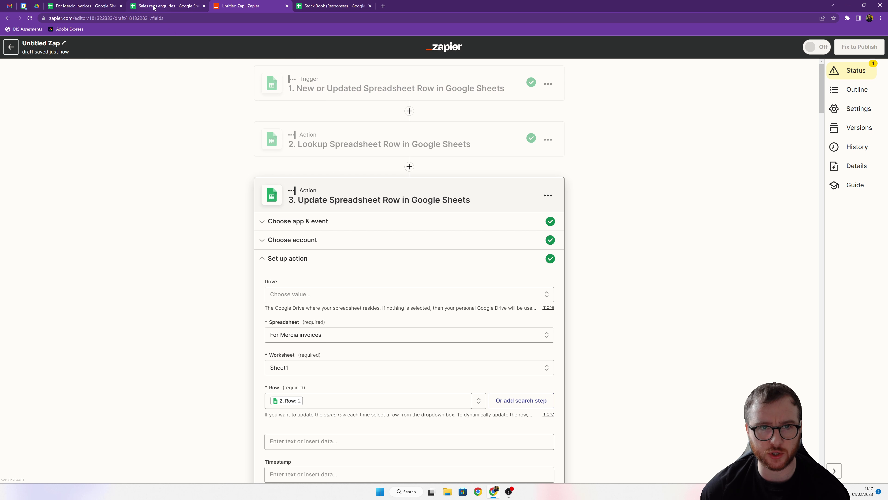
pyautogui.scroll(-15, 409, 266)
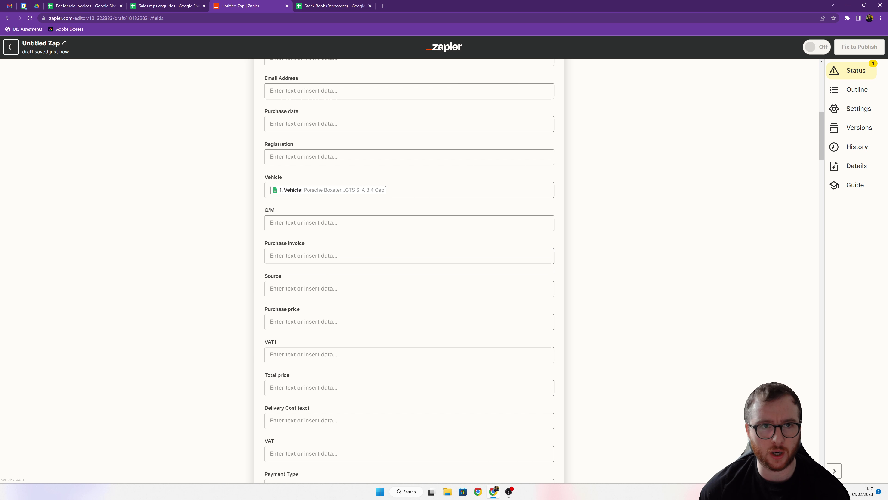
pyautogui.click(84, 5)
pyautogui.click(245, 8)
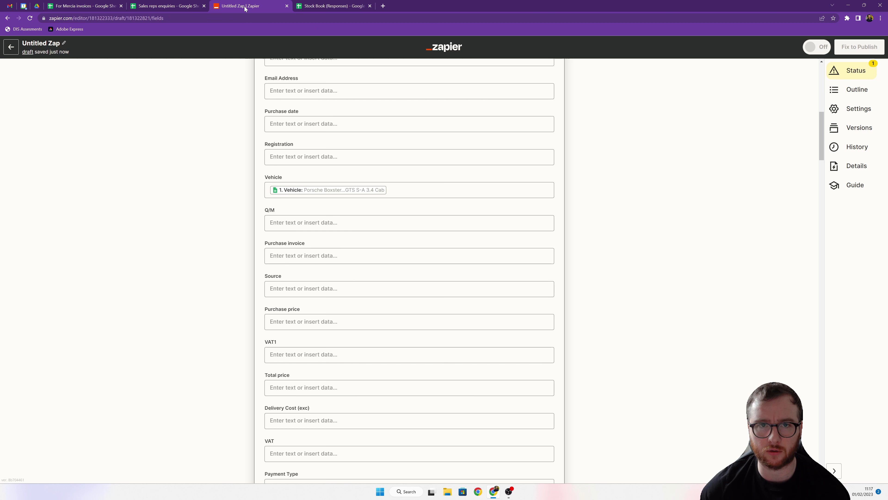
# Step: Complete the update action's setup and run its test
pyautogui.moveTo(821, 137); pyautogui.dragTo(816, 453)
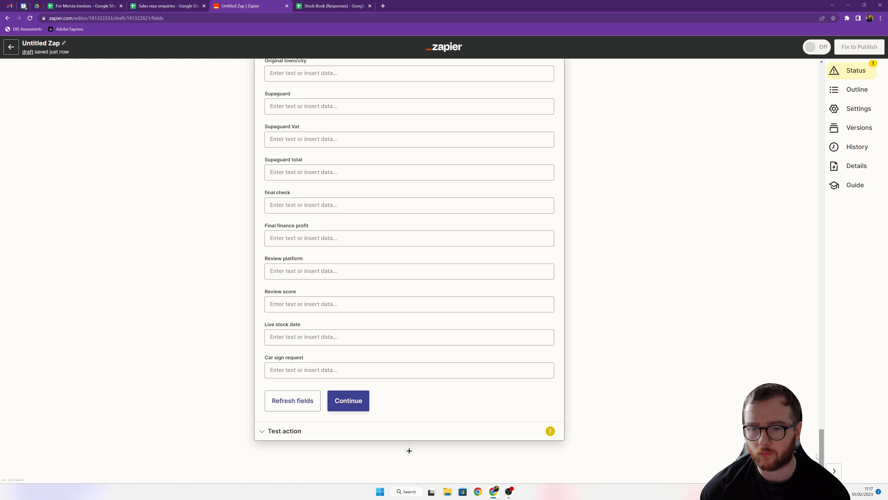
pyautogui.click(327, 407)
pyautogui.click(336, 418)
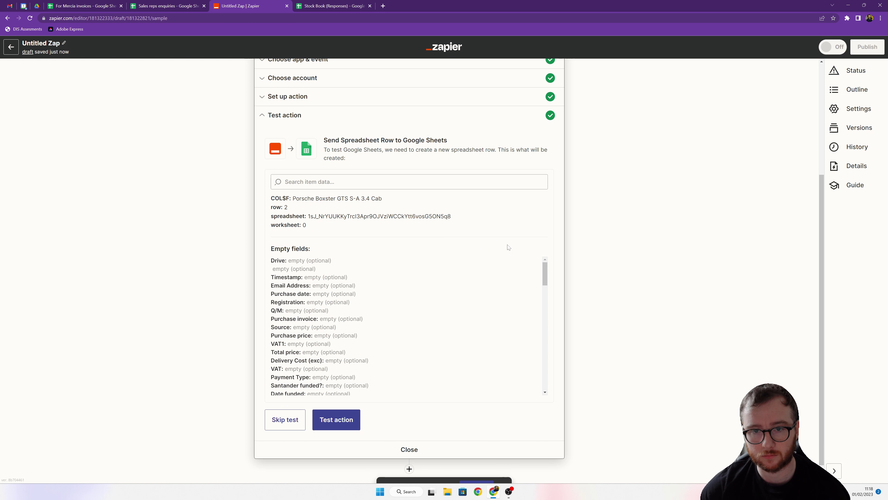
# Step: Switch to the For Mercia invoices Google Sheet, widen the Vehicle column and select cells B2:R2
pyautogui.click(79, 8)
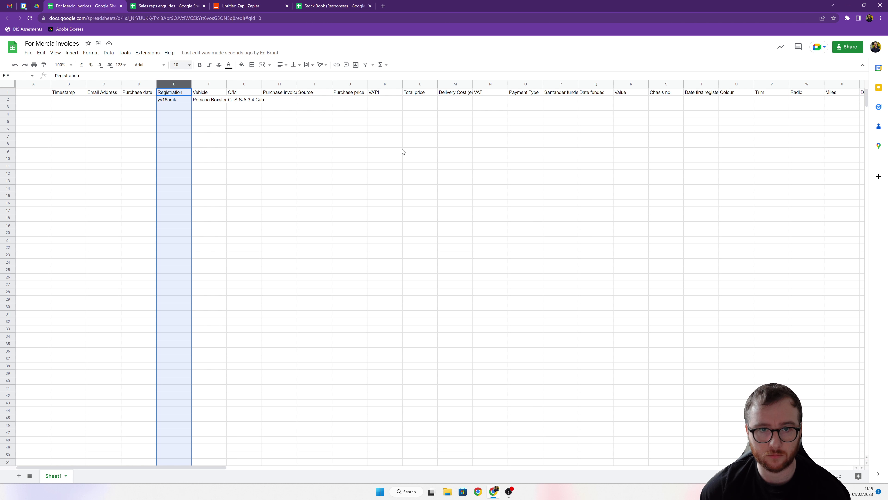
pyautogui.click(402, 164)
pyautogui.click(217, 100)
pyautogui.moveTo(227, 81); pyautogui.dragTo(272, 88)
pyautogui.click(286, 188)
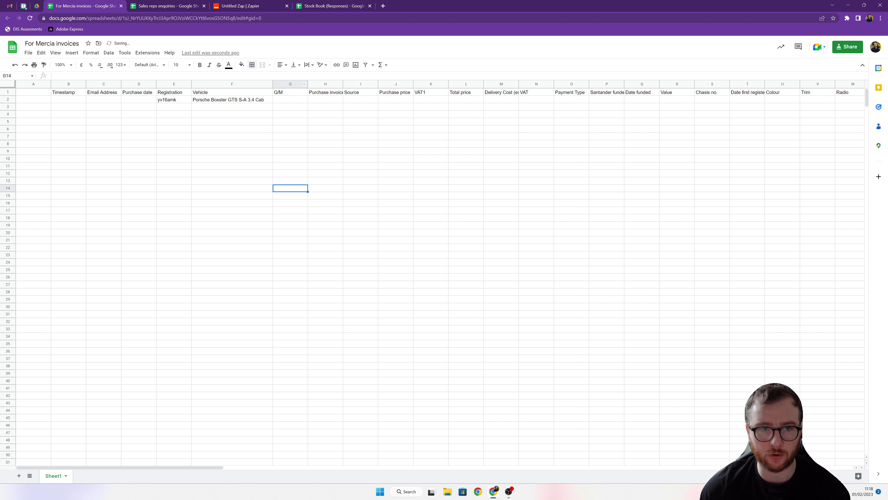
pyautogui.moveTo(69, 100); pyautogui.dragTo(681, 100)
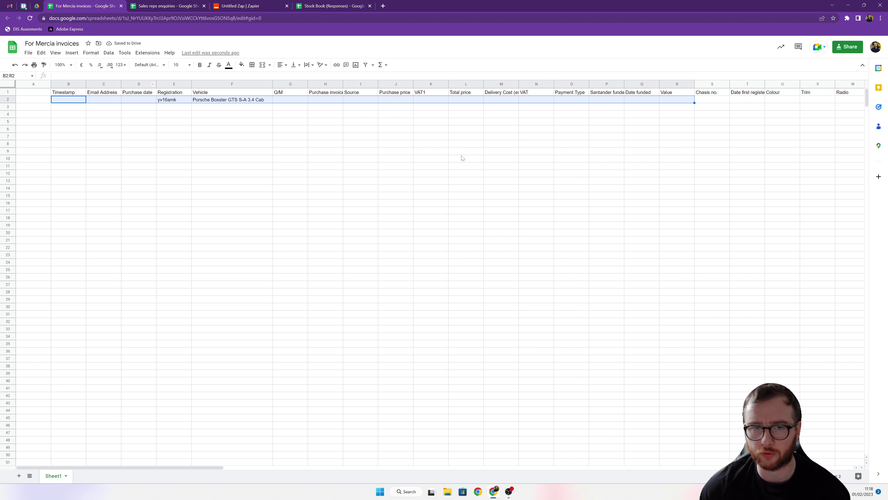
# Step: Check the Vehicle value in cell F2 of the invoices sheet, switch back to the Zap and open its trigger step
pyautogui.click(442, 151)
pyautogui.click(244, 102)
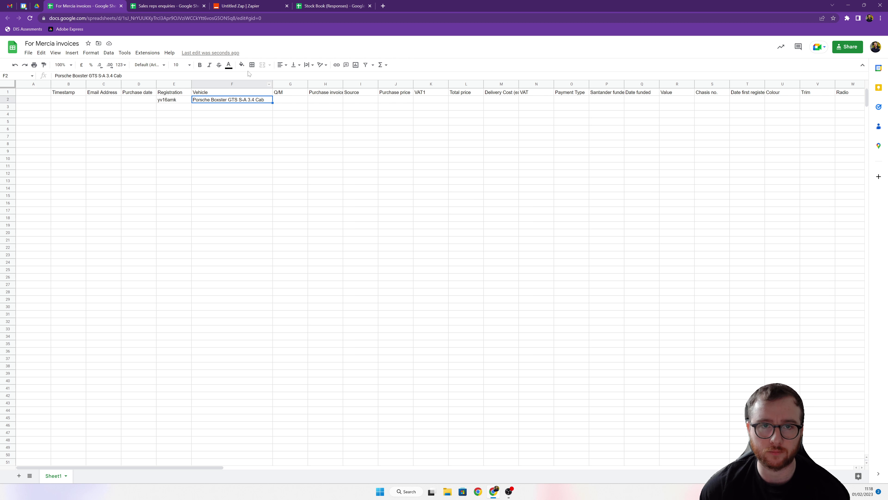
pyautogui.click(247, 8)
pyautogui.scroll(3, 412, 245)
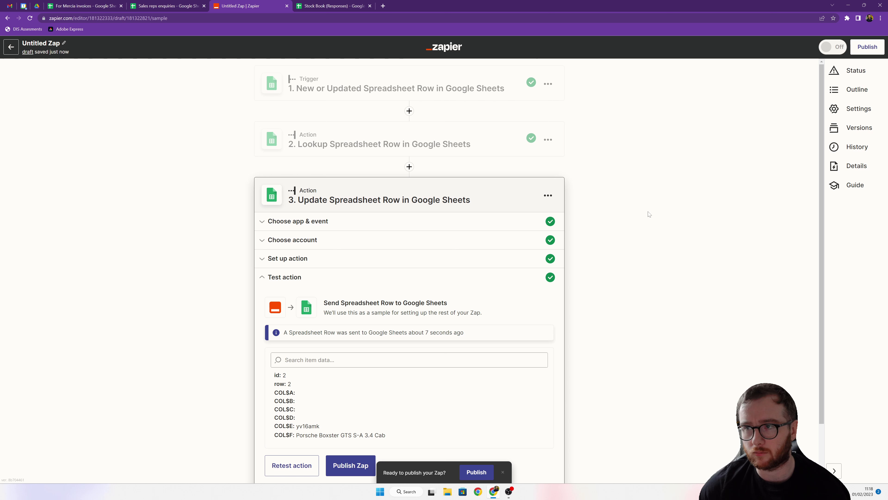
pyautogui.click(457, 74)
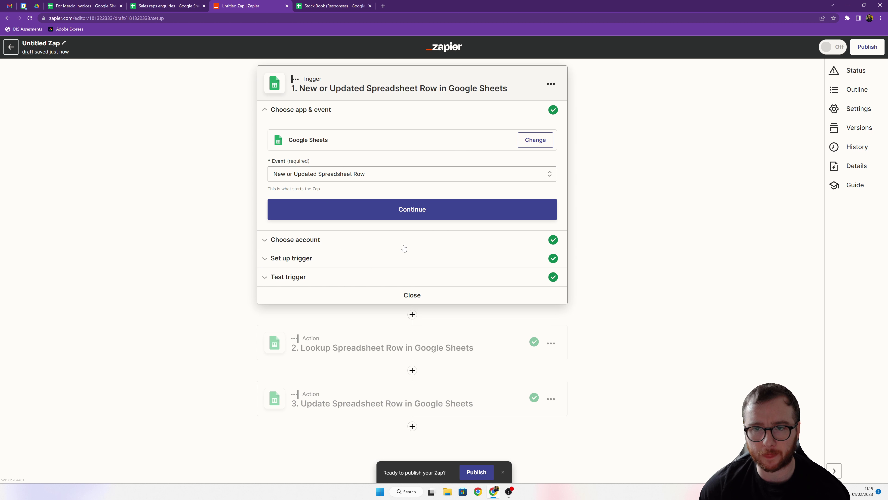
# Step: Review the Lookup Spreadsheet Row action's setup, examining the full list of column fields used to create a missing row
pyautogui.click(489, 344)
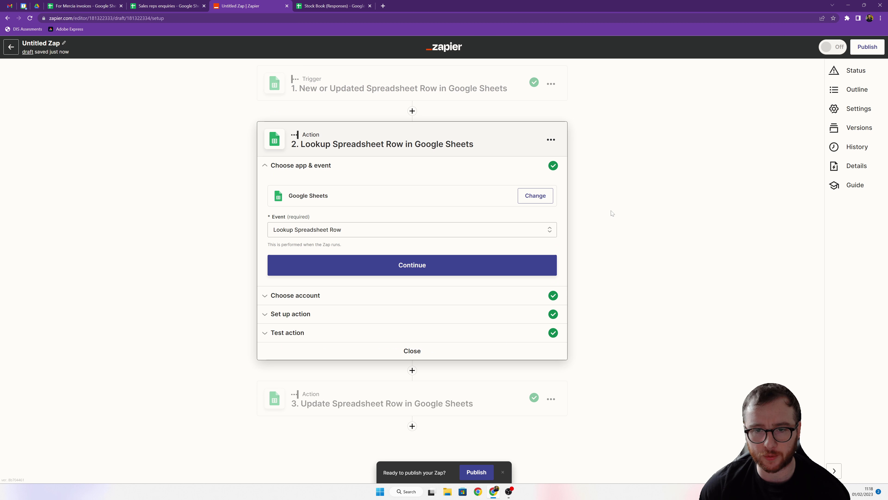
pyautogui.click(523, 316)
pyautogui.scroll(-15, 648, 292)
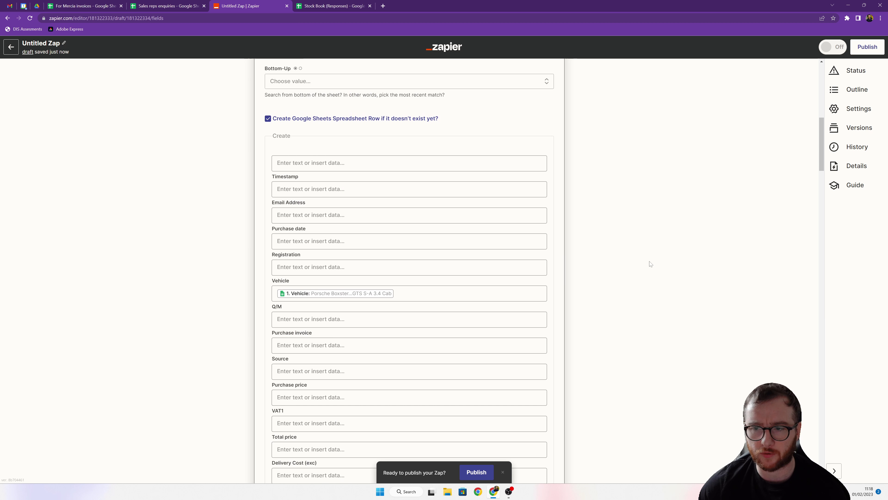
pyautogui.scroll(15, 650, 264)
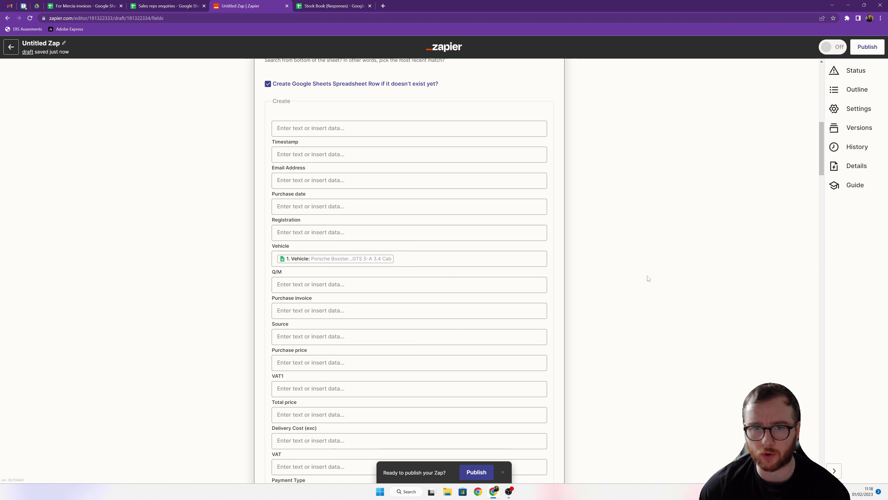
pyautogui.scroll(-7, 819, 141)
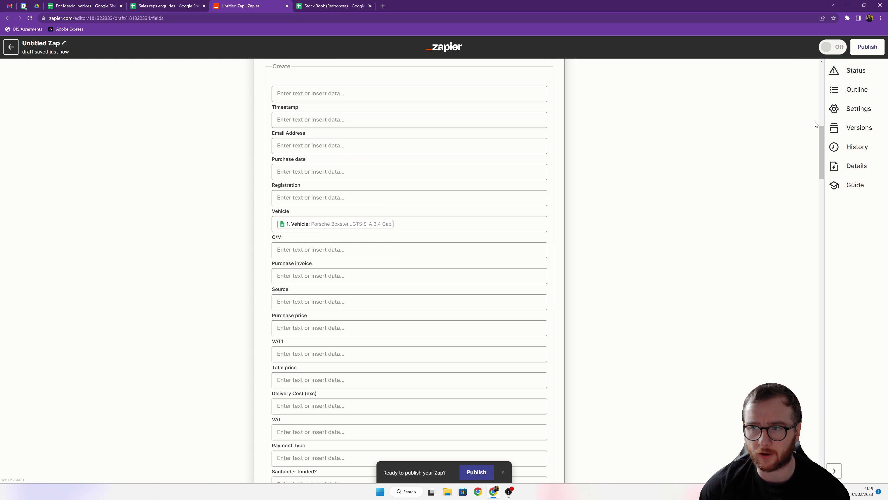
pyautogui.moveTo(818, 142); pyautogui.dragTo(819, 376)
pyautogui.scroll(9, 409, 162)
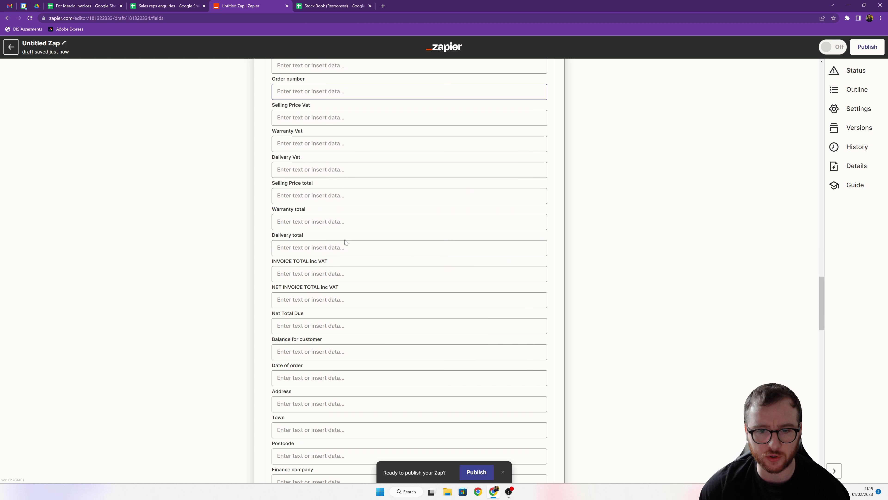
pyautogui.scroll(-7, 409, 269)
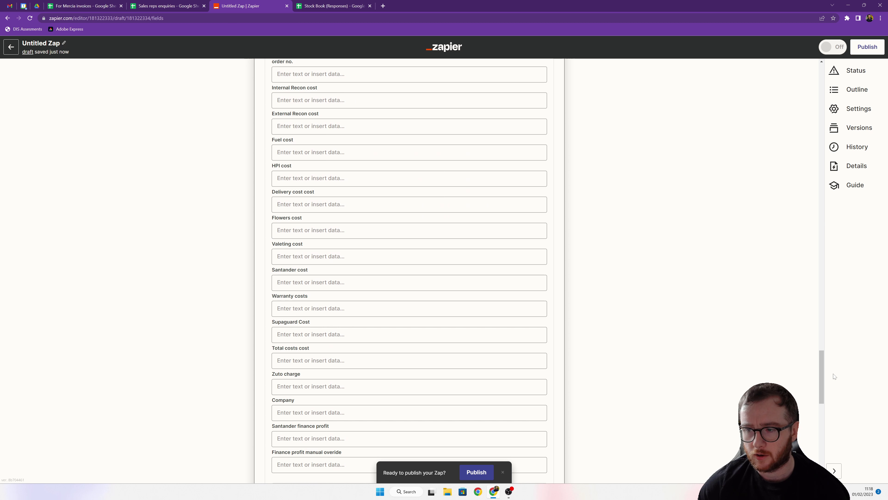
pyautogui.moveTo(819, 379); pyautogui.dragTo(820, 466)
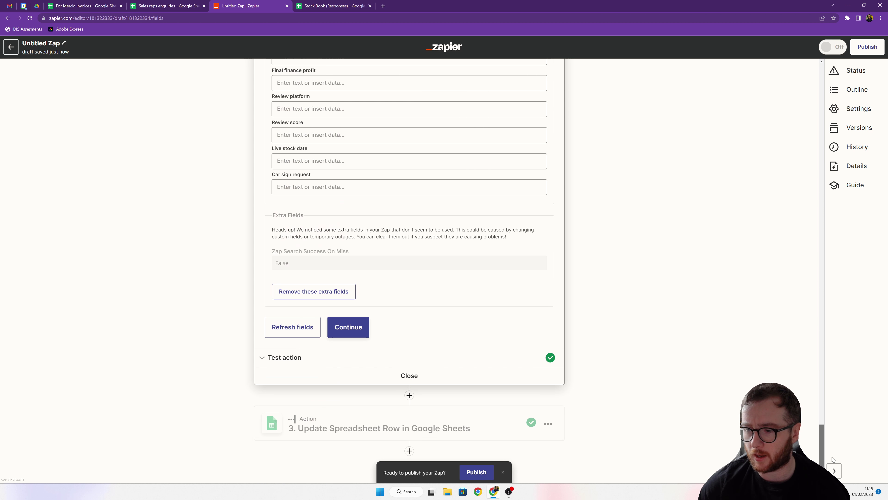
# Step: Review the Update Spreadsheet Row action's setup, examining its Row, Purchase date, Registration, Vehicle and Purchase invoice fields
pyautogui.click(401, 426)
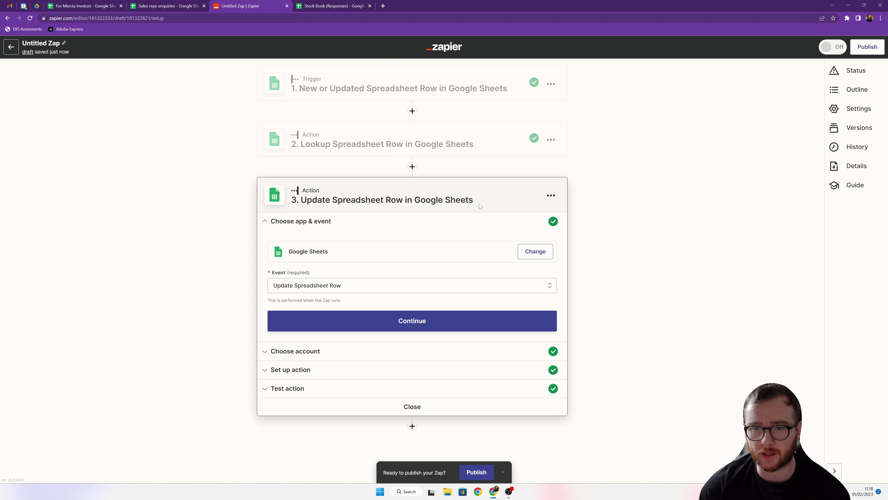
pyautogui.click(290, 369)
pyautogui.scroll(-5, 636, 298)
pyautogui.scroll(-3, 637, 297)
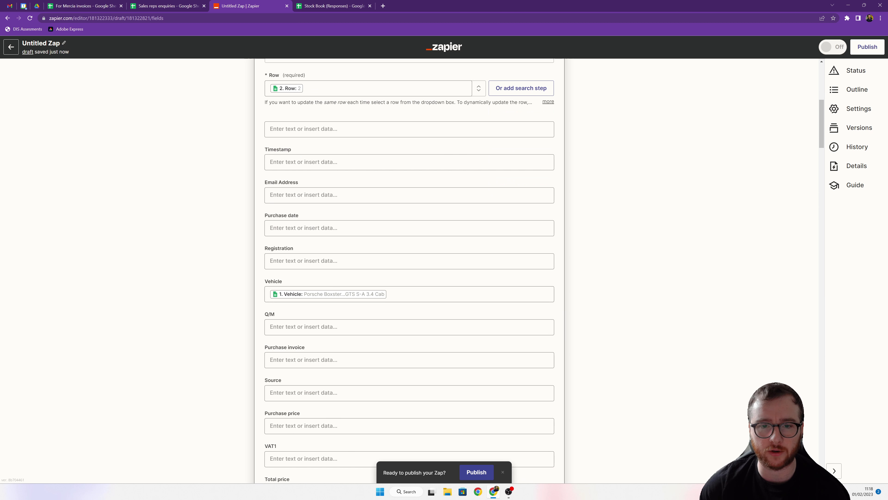
pyautogui.click(314, 360)
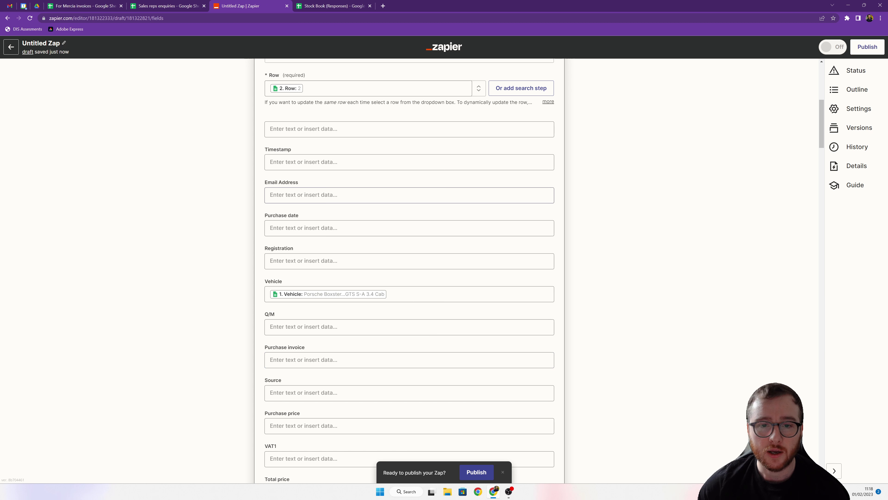
pyautogui.click(454, 294)
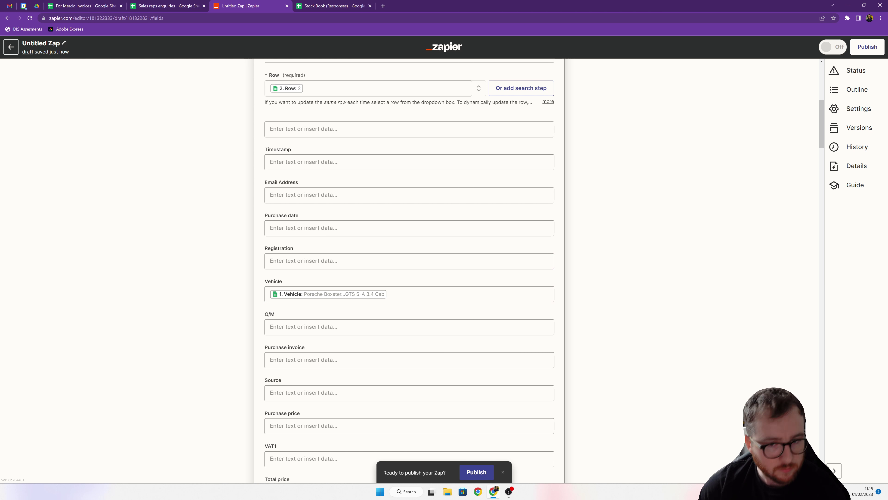
pyautogui.click(486, 259)
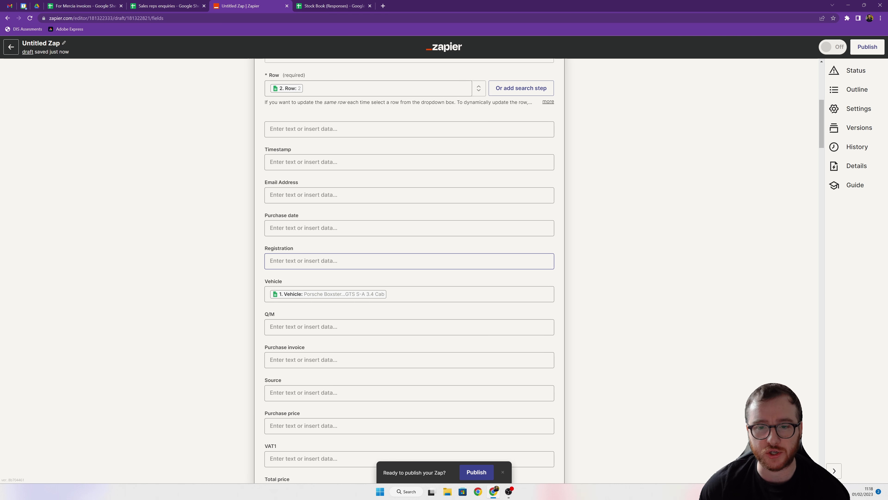
pyautogui.click(458, 228)
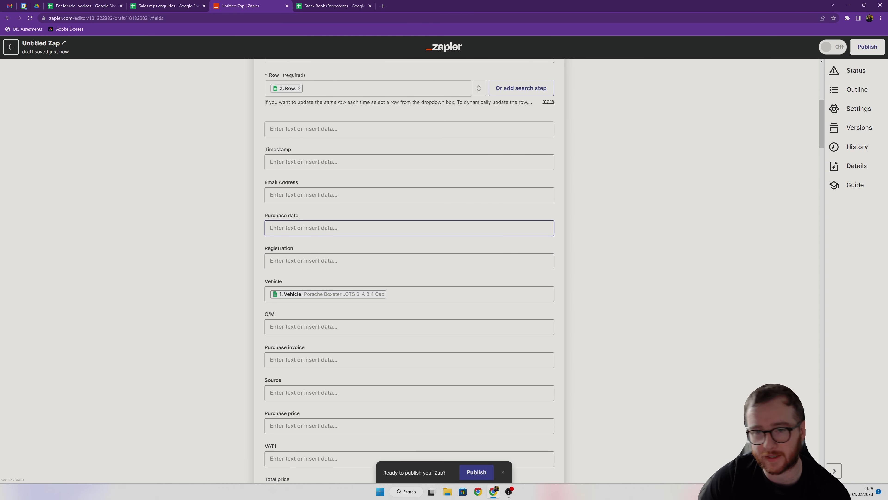